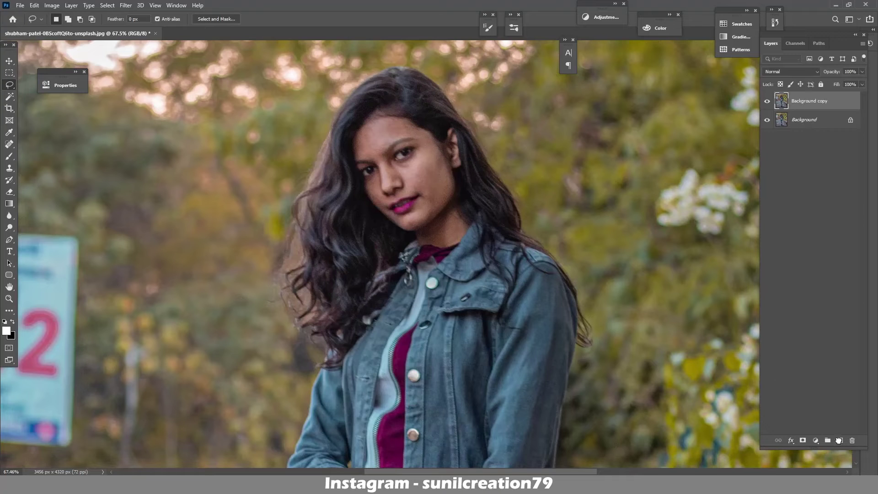
- Zoom in and trace a pen path along the jacket sleeve and around the cuff
key("z")
mouse_move(350, 253)
left_mouse_down()
mouse_move(366, 238)
mouse_move(409, 245)
left_mouse_up()
key("p")
left_click(344, 229)
left_click(407, 239)
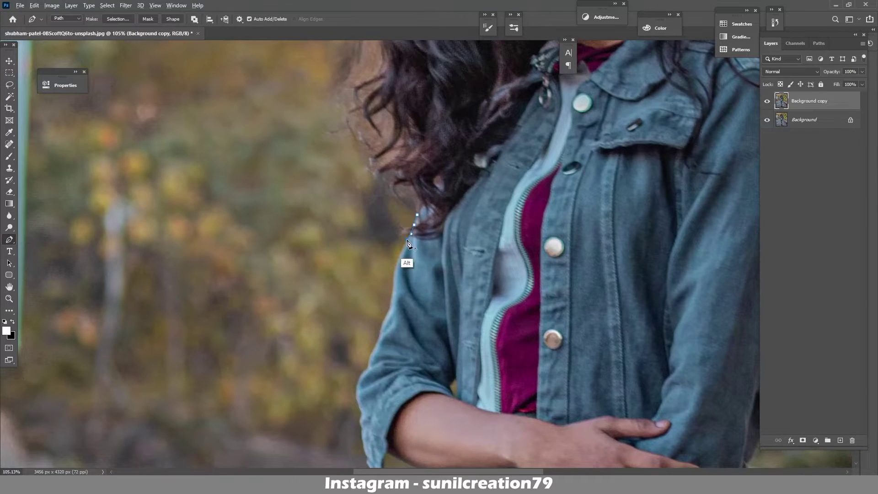
left_click_drag(394, 275, 394, 285)
left_click(390, 310, "alt")
left_click(381, 338)
left_click_drag(369, 368, 370, 380)
left_click_drag(376, 445, 366, 370)
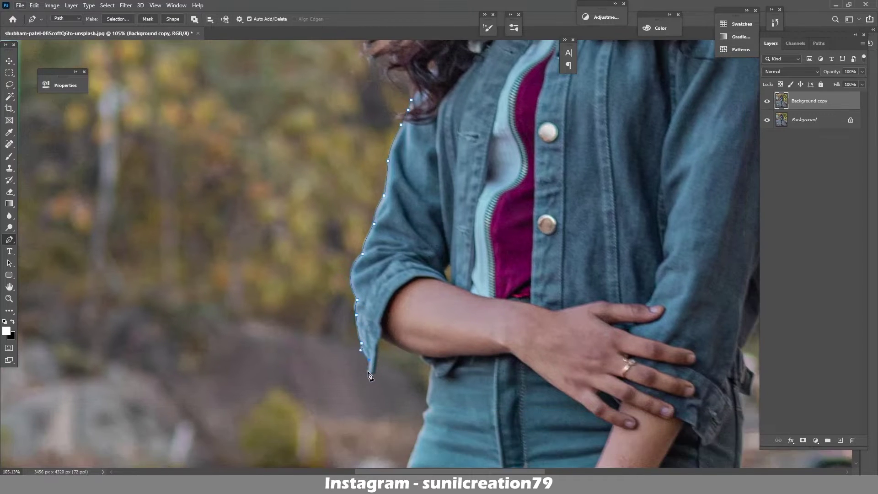
left_click(381, 337)
left_click(420, 355)
left_click(432, 366)
- Extend the path down the waist, hip and outer leg toward the ankle
scroll(382, 336, "down", 3)
left_click(432, 320)
left_click(428, 336)
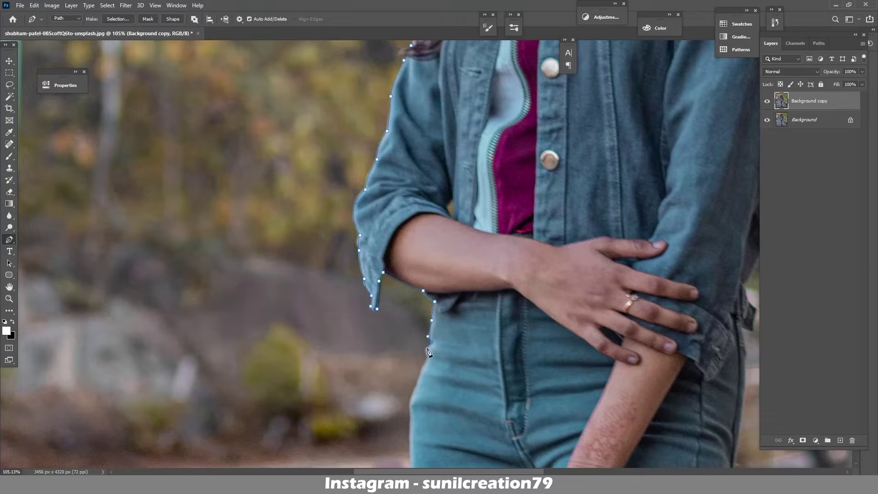
left_click(419, 377)
scroll(416, 348, "down", 3)
scroll(415, 348, "down", 7)
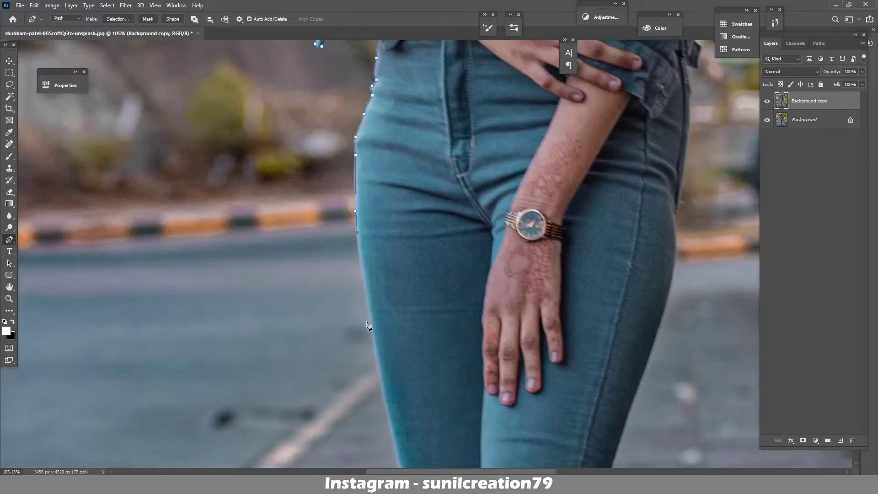
left_click(373, 337)
scroll(373, 337, "down", 6)
scroll(385, 321, "down", 2)
left_click(396, 285)
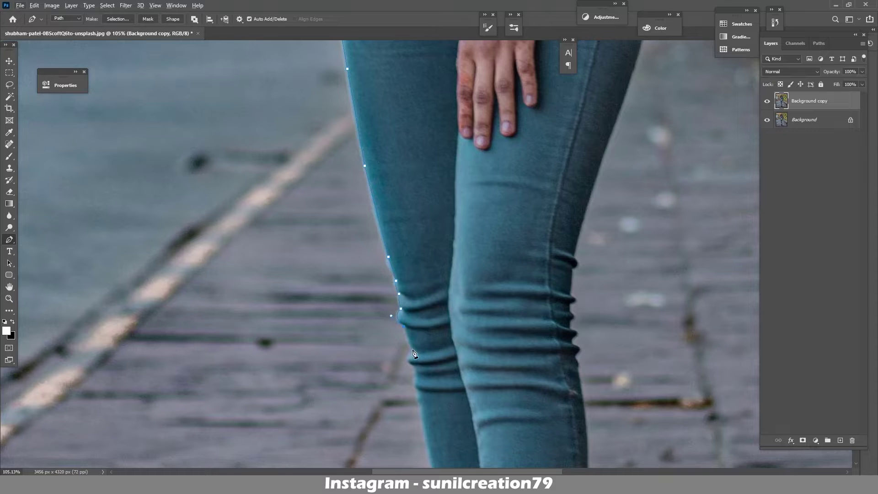
scroll(399, 298, "down", 4)
left_click(392, 298)
left_click(405, 337)
scroll(411, 349, "down", 4)
scroll(411, 349, "down", 3)
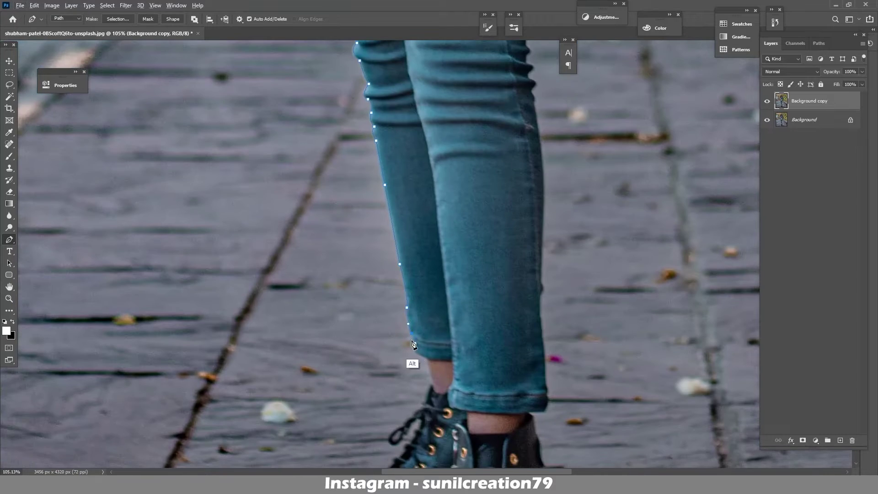
left_click(413, 362)
scroll(415, 355, "down", 1)
scroll(419, 338, "down", 1)
left_click(440, 324)
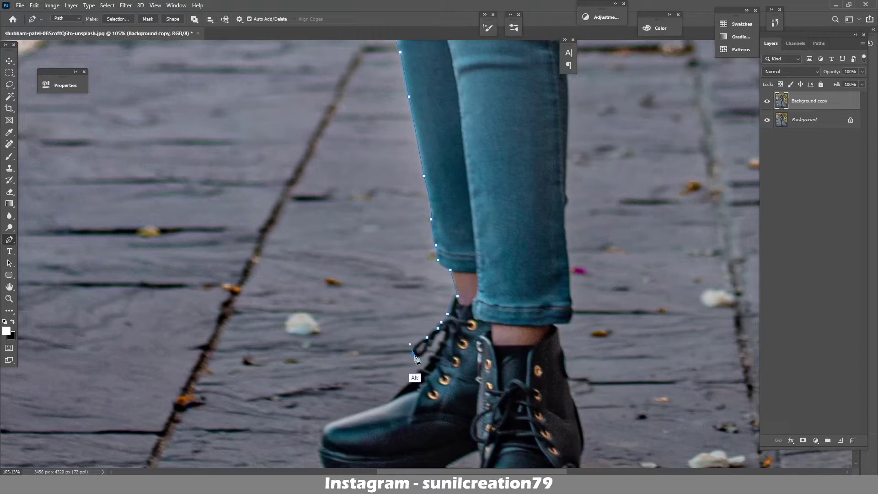
- Trace around the shoelace loop, the boot toe and along the sole
left_click(413, 353)
left_click(426, 350)
left_click(442, 343)
left_click(430, 364)
left_click(389, 403)
scroll(389, 403, "down", 2)
left_click_drag(328, 327, 325, 351)
left_click(328, 352)
left_click(325, 363)
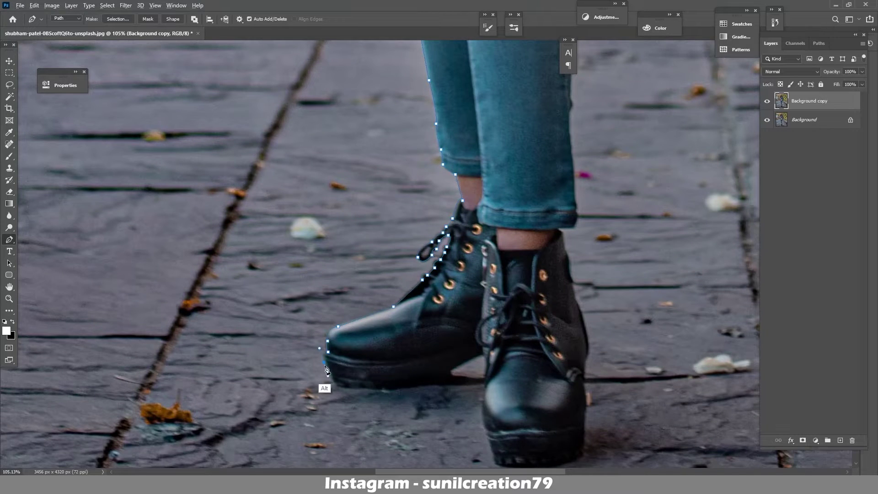
left_click(337, 386)
left_click(403, 388)
left_click_drag(453, 369, 476, 354)
- Trace the other boot's edge, sole and heel, then up its side to the boot top
left_click(484, 355)
left_click(484, 376)
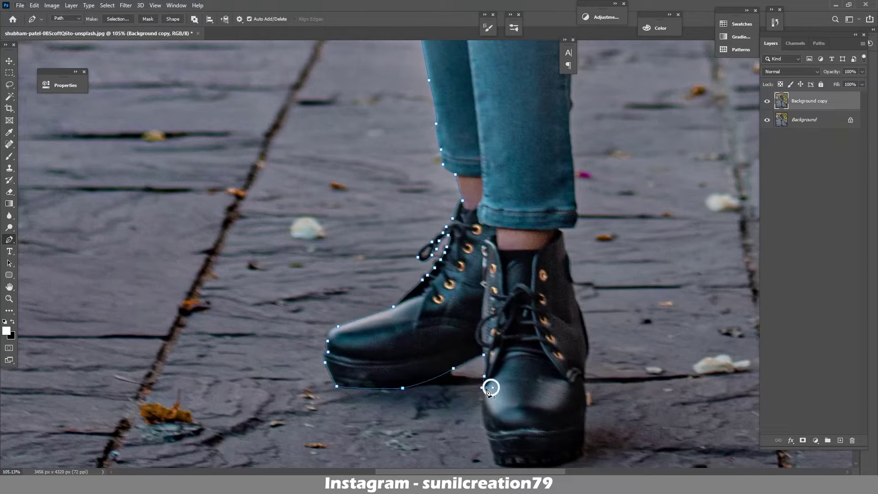
scroll(494, 457, "down", 1)
left_click(495, 436)
left_click(580, 429)
left_click(583, 397)
left_click(582, 356)
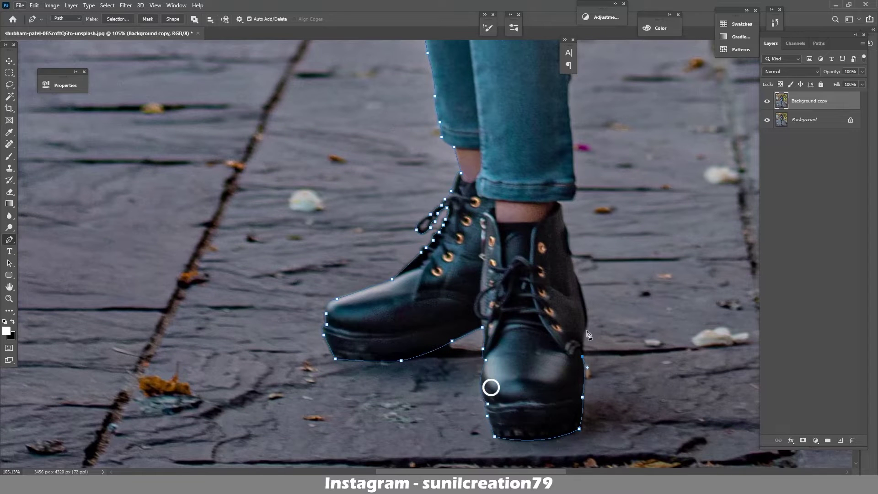
mouse_move(574, 273)
left_mouse_down()
mouse_move(555, 235)
mouse_move(593, 239)
left_mouse_up()
left_click(574, 273, "alt")
left_click(570, 256)
left_click(564, 223)
- Continue the path from the jeans cuff up the right leg and hip toward the jacket
left_click(595, 225)
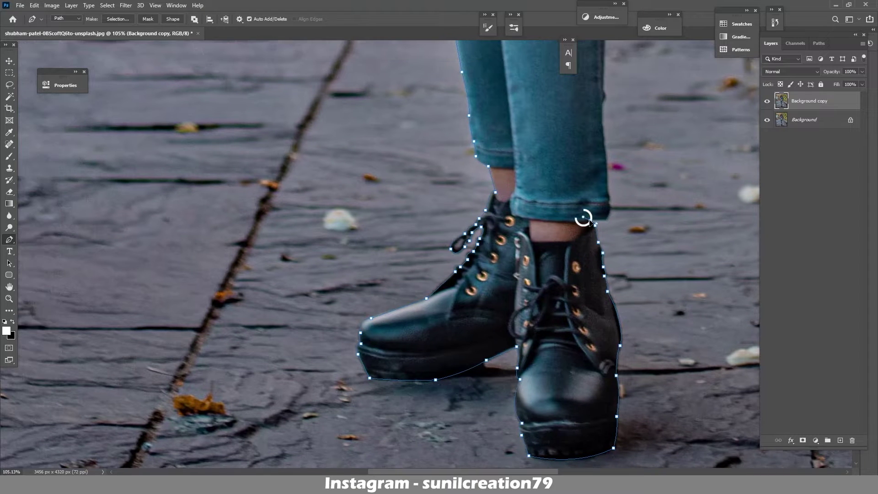
left_click(609, 202)
scroll(614, 186, "up", 3)
scroll(628, 204, "up", 2)
scroll(627, 204, "up", 3)
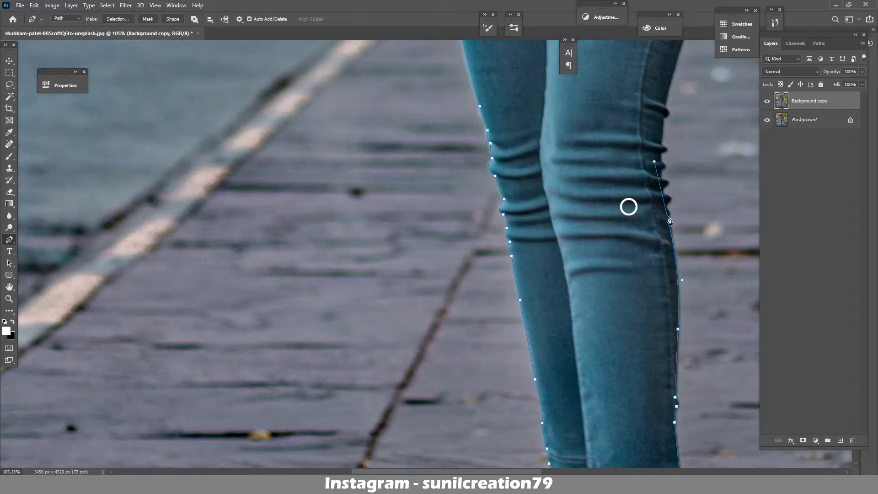
scroll(666, 197, "up", 2)
scroll(700, 251, "up", 1)
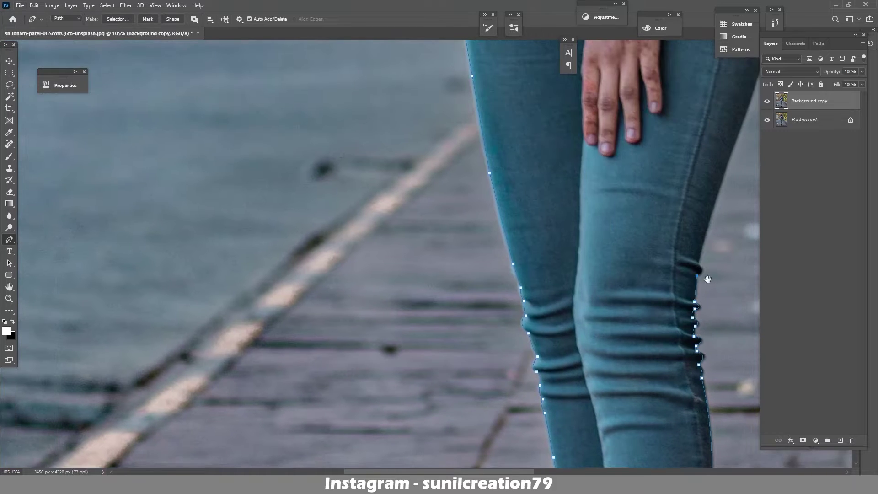
scroll(643, 233, "right", 2)
left_click(643, 229)
scroll(643, 233, "up", 2)
left_click(684, 139)
scroll(682, 165, "up", 1)
left_click(686, 168)
left_click(697, 92)
- Trace the hair's right edge and over the top of the head
scroll(695, 170, "up", 2)
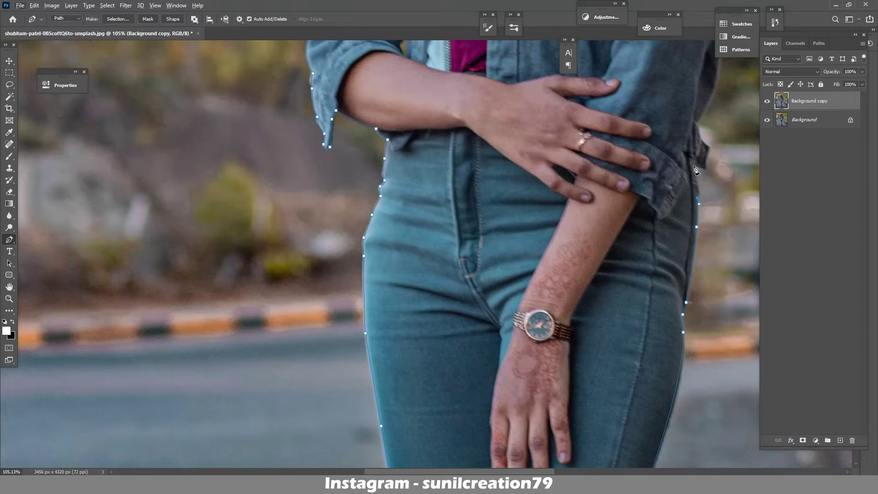
scroll(712, 151, "up", 2)
scroll(714, 165, "up", 2)
scroll(727, 188, "up", 2)
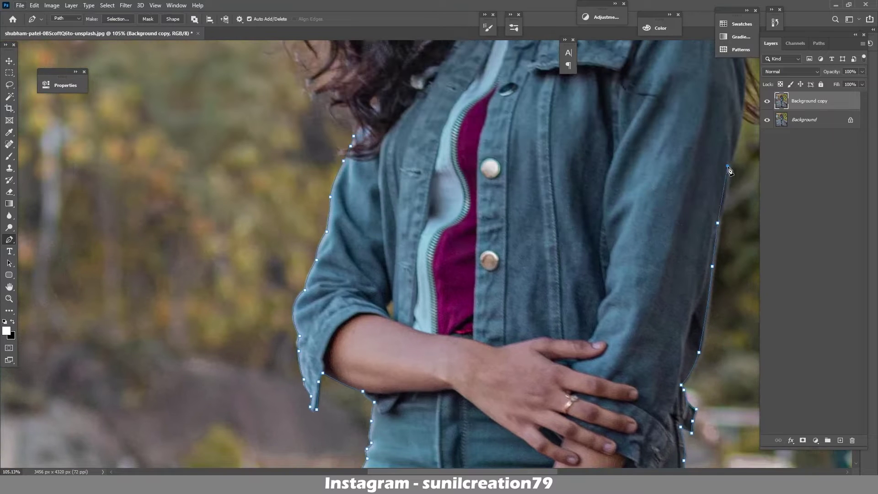
scroll(727, 188, "up", 3)
scroll(727, 188, "up", 2)
left_click(681, 178)
left_click(650, 160)
scroll(650, 160, "up", 2)
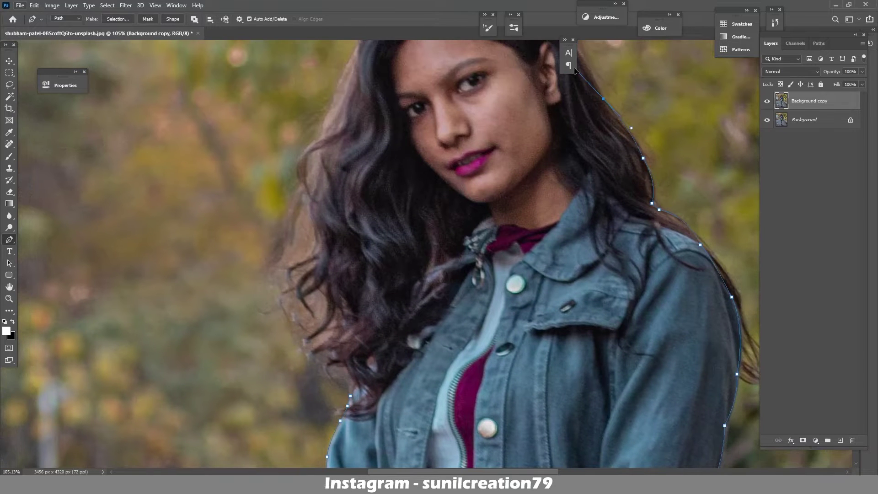
scroll(590, 78, "up", 2)
left_click(589, 143)
- Trace down the hair's left edge toward the shoulder using curved and cusp anchors
scroll(437, 84, "down", 1)
left_click(431, 87)
left_click(410, 130)
left_click(401, 172)
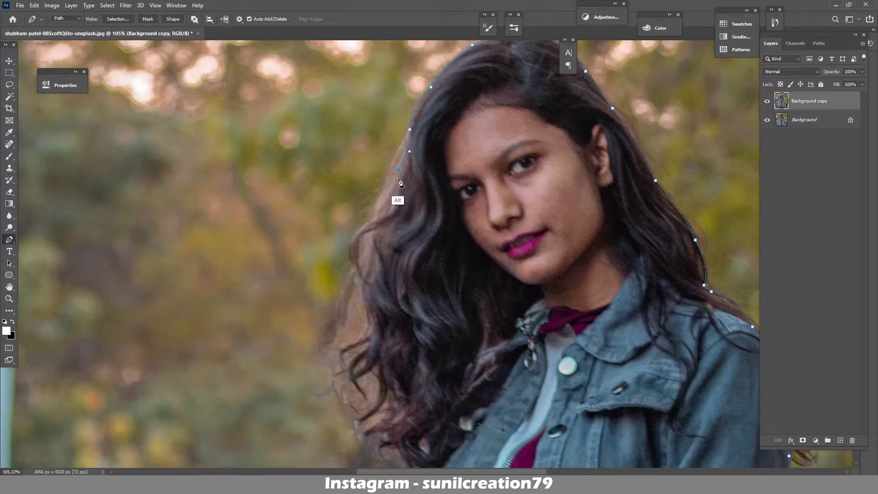
left_click_drag(394, 203, 395, 221)
scroll(394, 215, "down", 1)
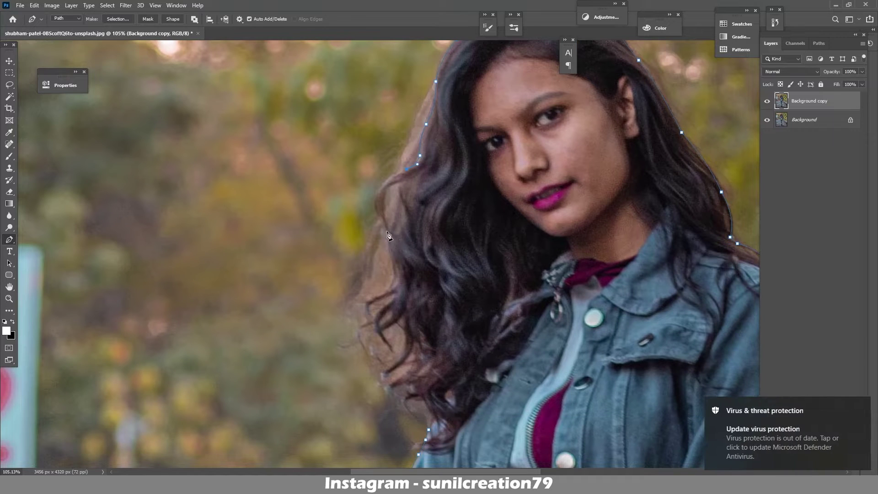
left_click(381, 222, "alt")
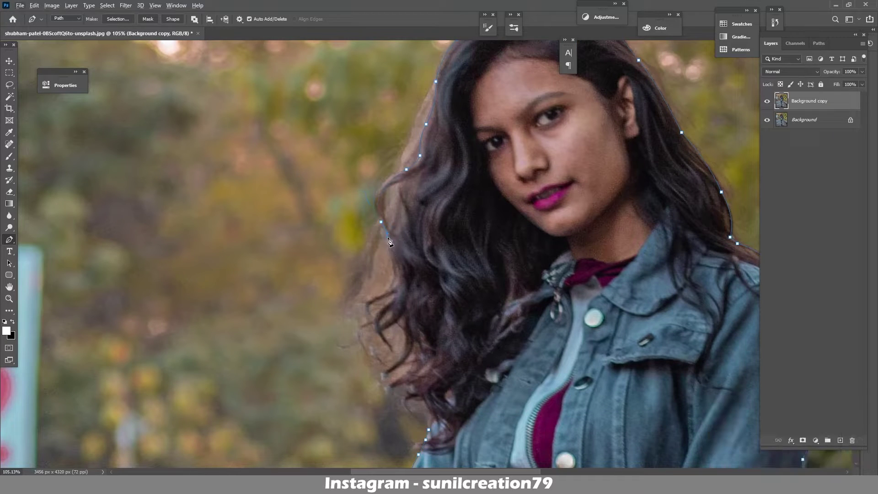
mouse_move(392, 264)
left_mouse_down()
mouse_move(399, 278)
mouse_move(434, 194)
left_mouse_up()
left_click_drag(458, 245, 465, 251)
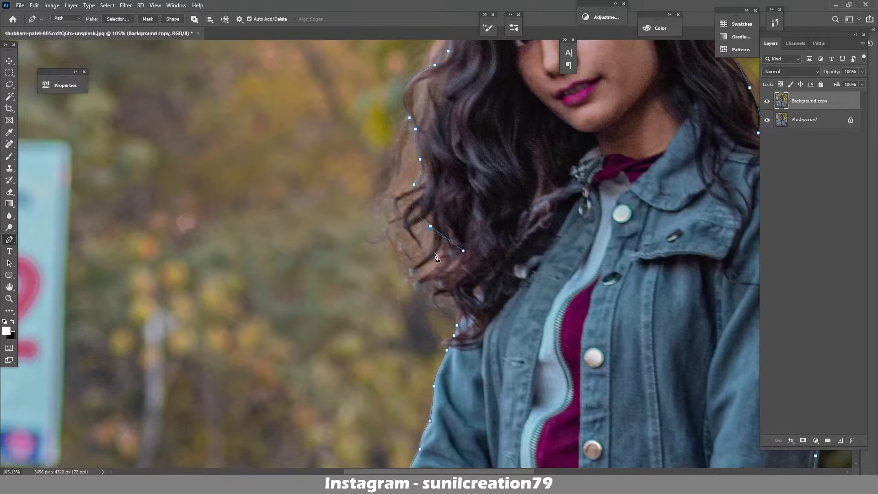
left_click(431, 226, "alt")
left_click_drag(447, 293, 444, 333)
left_click(447, 293, "alt")
left_click_drag(447, 293, 470, 321, "ctrl")
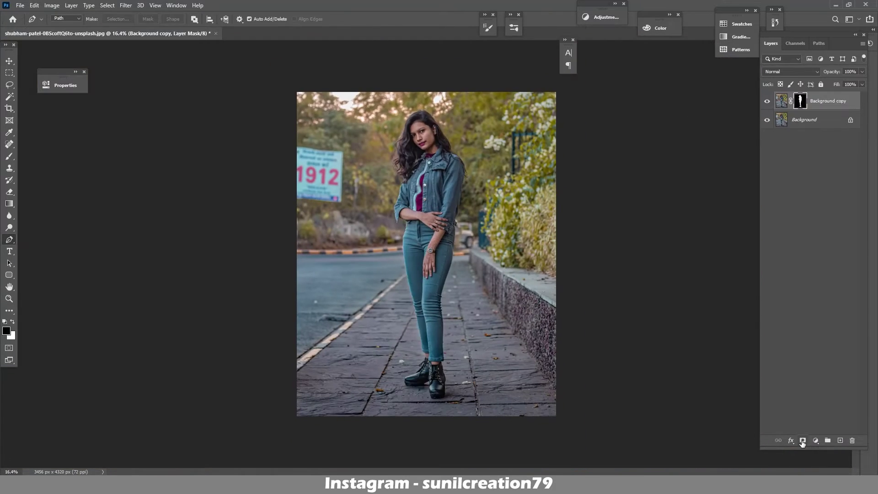
- Convert the masked woman layer to a Smart Object and open the motorcycle photo
right_click(819, 99)
left_click(732, 218)
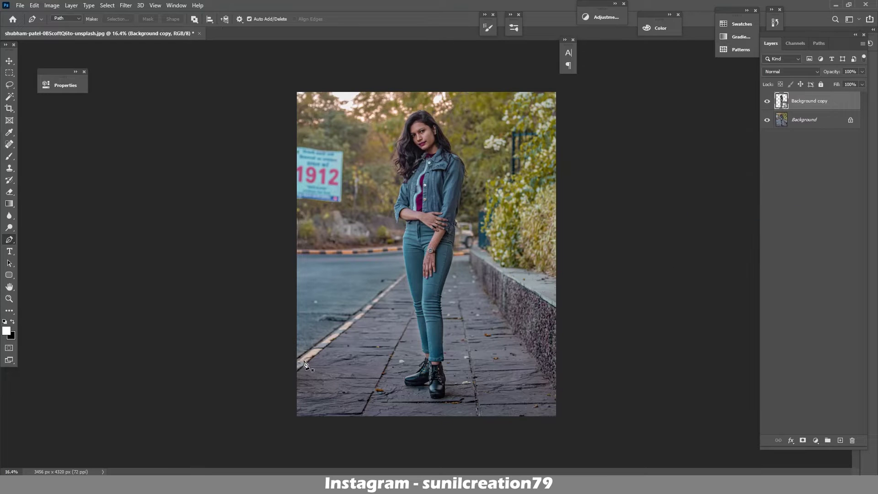
key("ctrl+o")
left_click(98, 90)
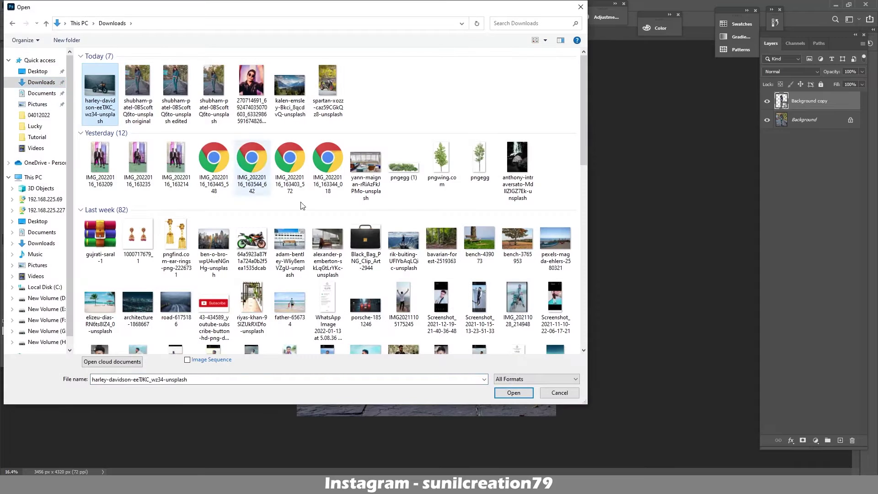
left_click(514, 394)
- Bring the woman into the motorcycle document, scale her down and place her beside the bike
key("ctrl+Tab")
left_click_drag(809, 99, 428, 241)
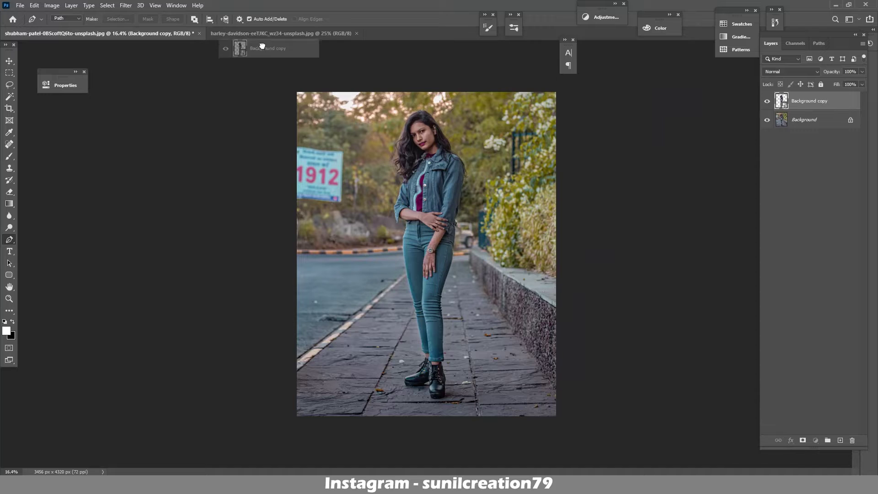
key("ctrl+t")
left_click_drag(485, 458, 458, 430)
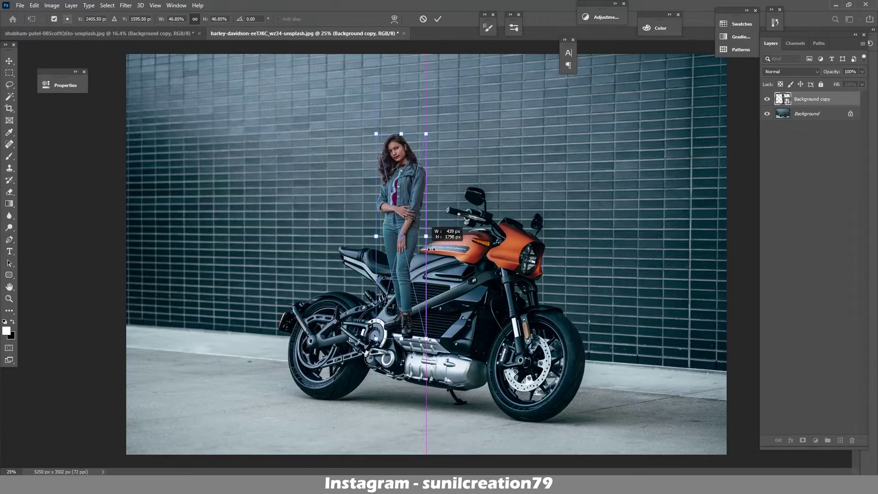
mouse_move(423, 270)
left_mouse_down()
mouse_move(451, 277)
mouse_move(452, 261)
left_mouse_up()
left_click_drag(437, 84, 438, 120)
left_click_drag(451, 287, 446, 272)
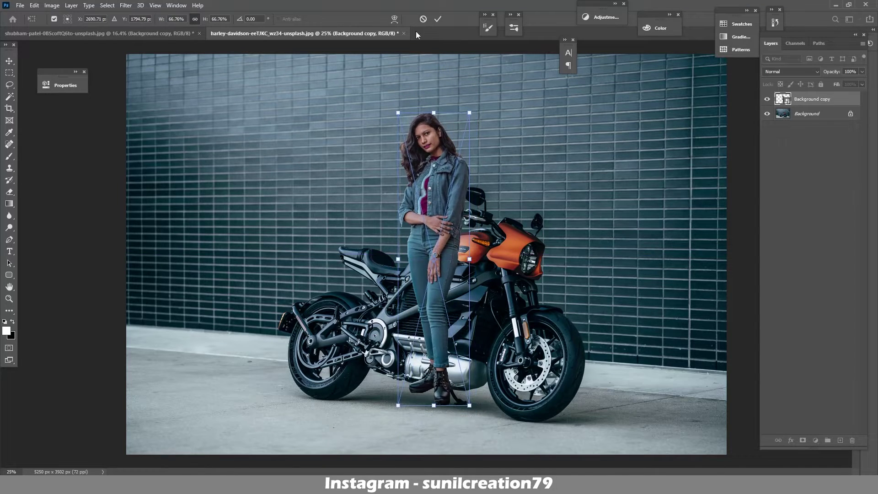
key("Return")
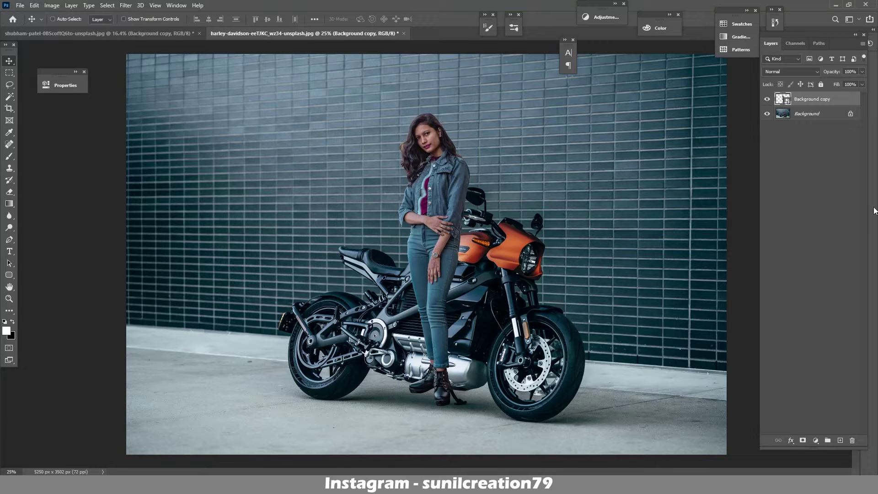
- Select the motorcycle with Select Subject on the background layer
key("alt+bracketleft")
left_click(107, 5)
left_click(118, 110)
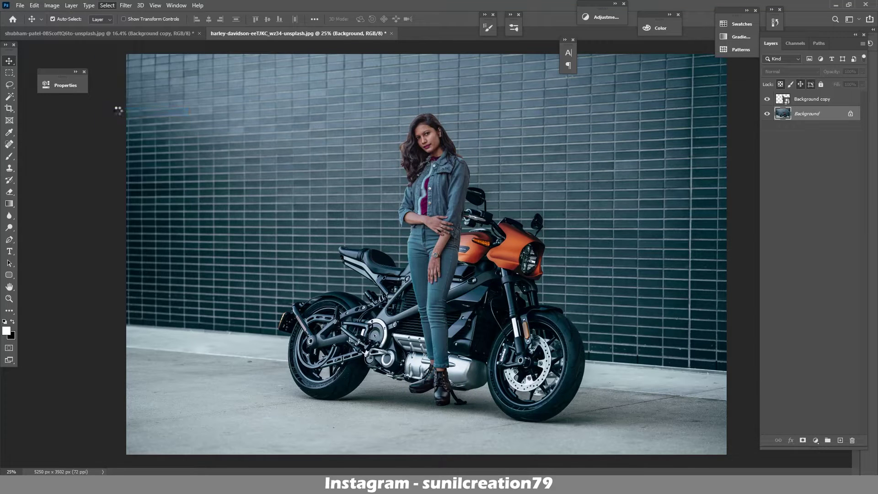
- Mask the motorcycle area out of Background copy and apply the mask
key("alt+bracketright")
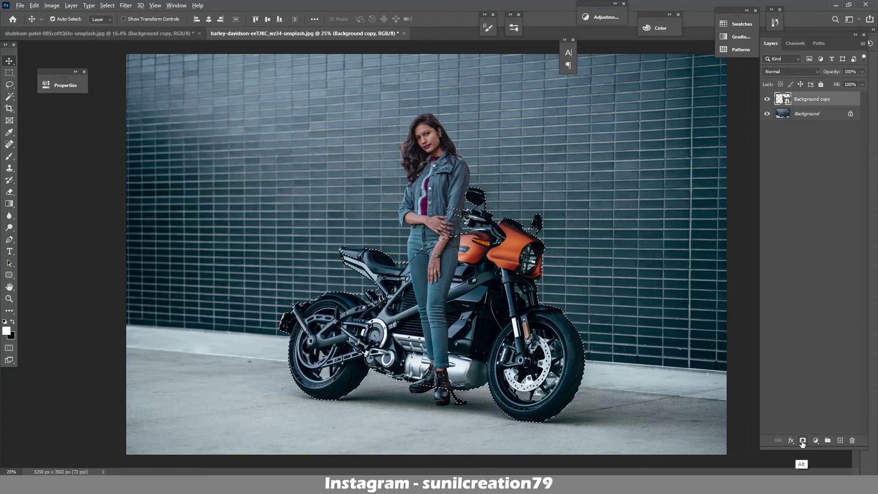
left_click(803, 440, "alt")
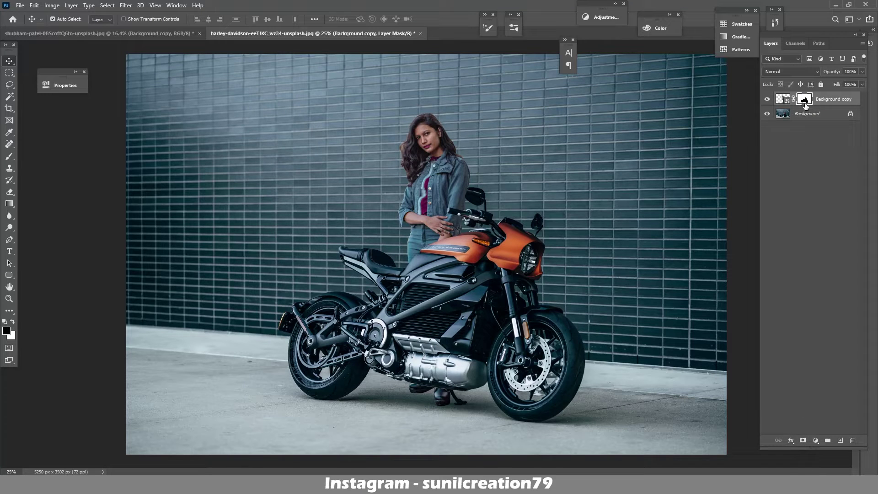
right_click(822, 99)
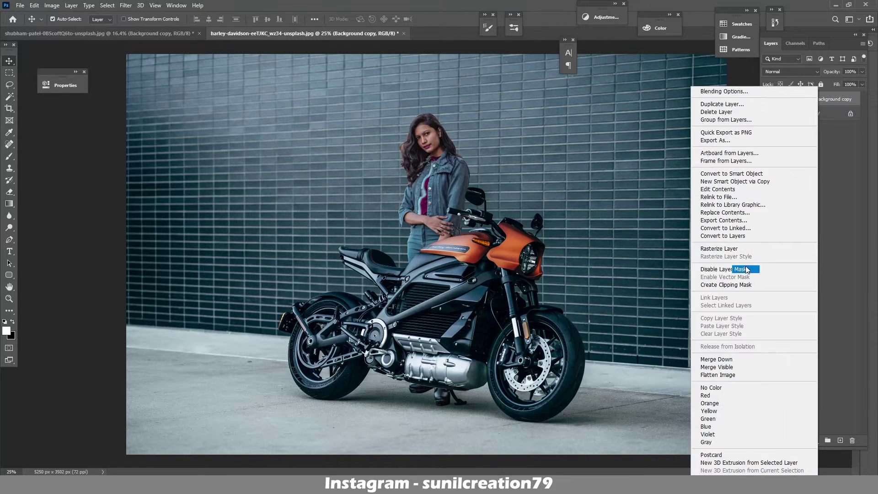
left_click(748, 270)
left_click_drag(804, 100, 797, 126)
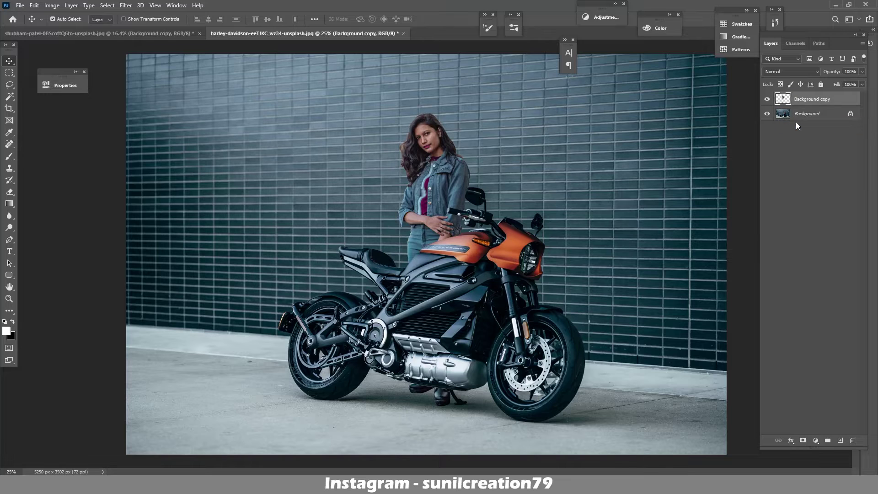
- Lasso the boot area under the engine and zoom in on the engine and boots
key("l")
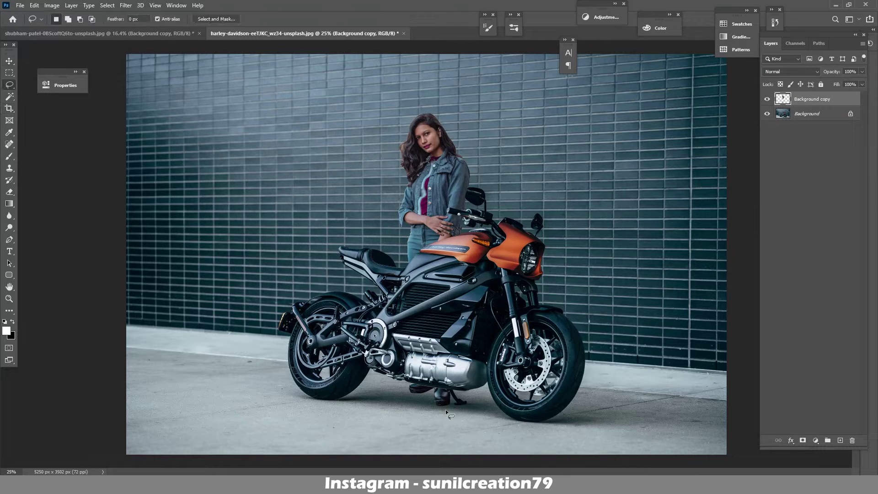
mouse_move(445, 416)
left_mouse_down()
mouse_move(411, 408)
mouse_move(438, 383)
left_mouse_up()
key("ctrl+t")
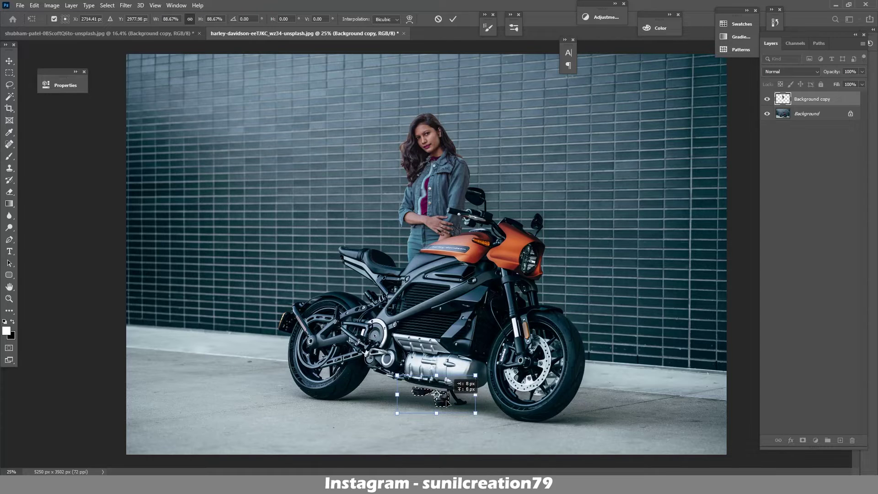
key("Return")
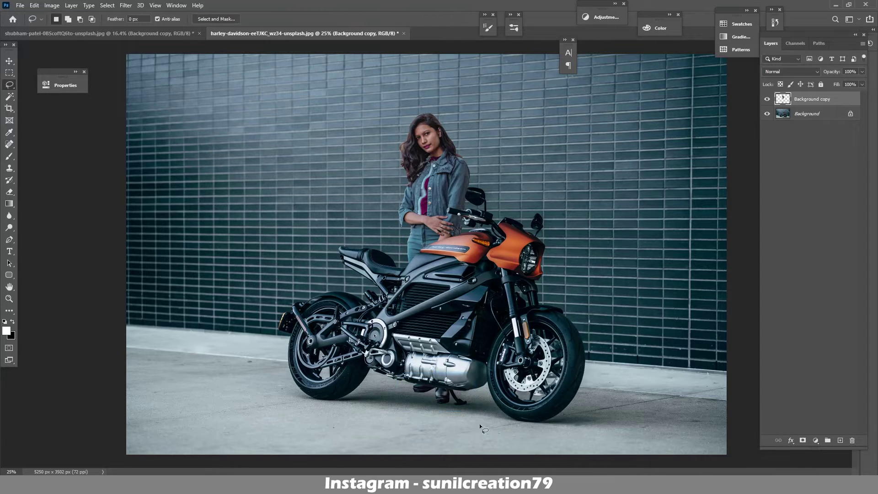
key("z")
left_click_drag(446, 390, 507, 399)
- Lasso the boots below the engine, copy them to Layer 1, and erase excess on Background copy
key("l")
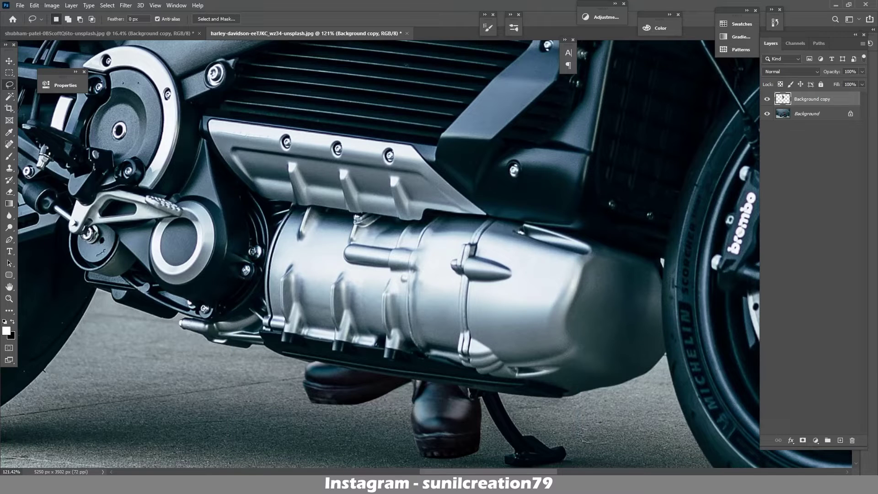
left_click_drag(316, 362, 320, 364)
key("ctrl+j")
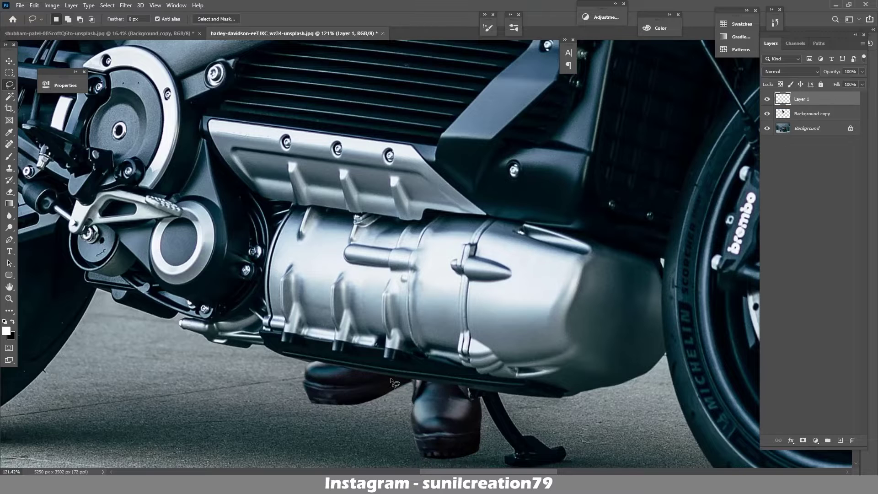
key("alt+bracketleft")
key("e")
key("bracketright")
key("bracketright")
key("bracketright")
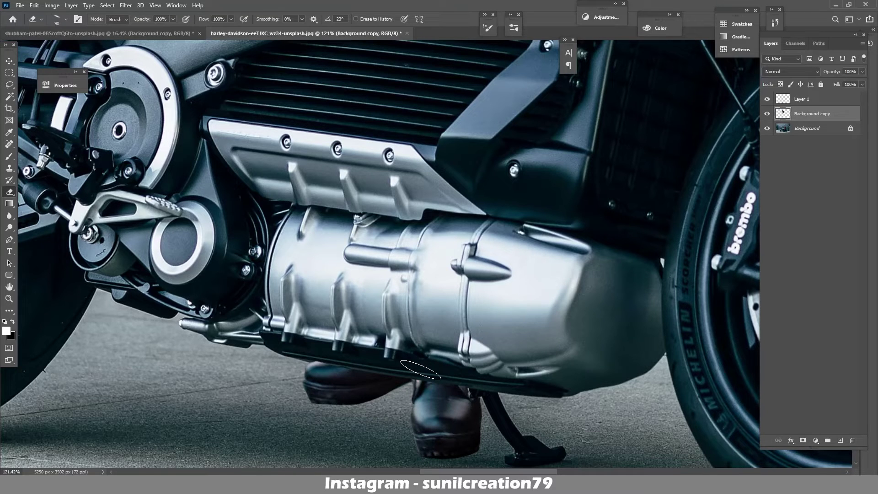
- Rotate the copied boots on Layer 1 slightly, then zoom out to the whole photo
key("alt+bracketright")
key("ctrl+t")
left_click_drag(288, 354, 286, 350)
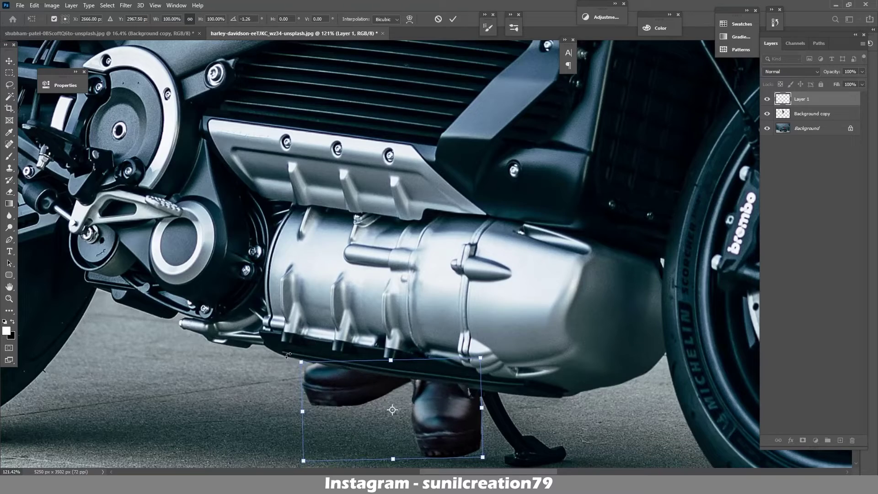
key("Return")
key("z")
mouse_move(421, 331)
left_mouse_down()
mouse_move(374, 337)
mouse_move(412, 337)
left_mouse_up()
- Move Background copy above Layer 1 and add an empty Layer 2 above Background
key("e")
left_click_drag(812, 114, 812, 96)
left_click(809, 128)
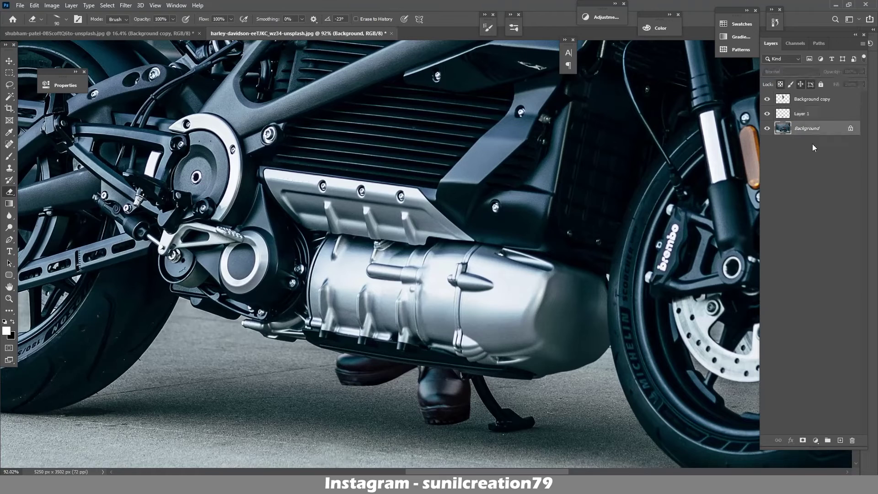
left_click(840, 440)
- Set up a small, flattened, 10%-flow black brush to paint the shadow under the bike
left_click(9, 156)
left_click(78, 19)
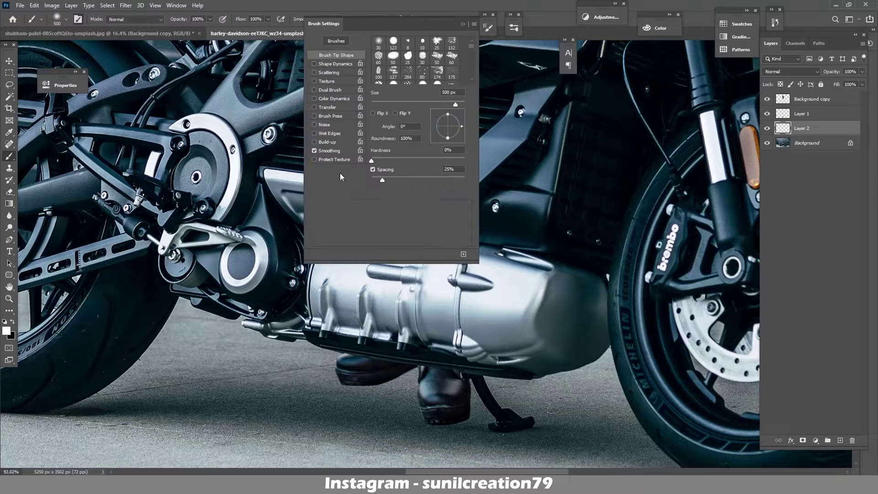
left_click_drag(448, 138, 448, 131)
key("F5")
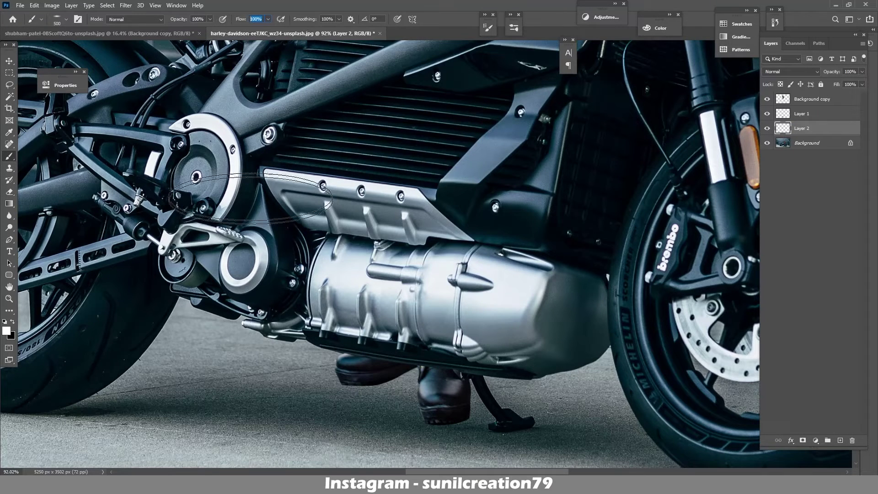
type("10")
key("Return")
key("Return")
key("bracketleft")
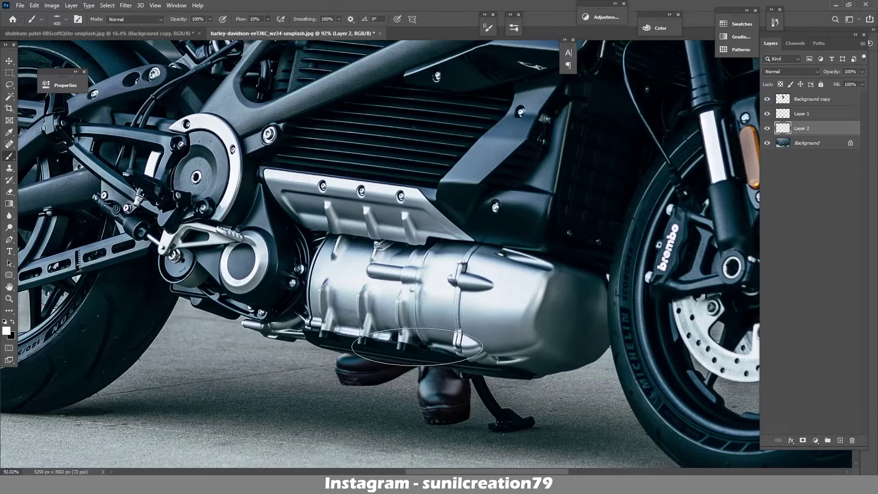
key("bracketleft")
key("bracketleft")
key("bracketleft")
key("x")
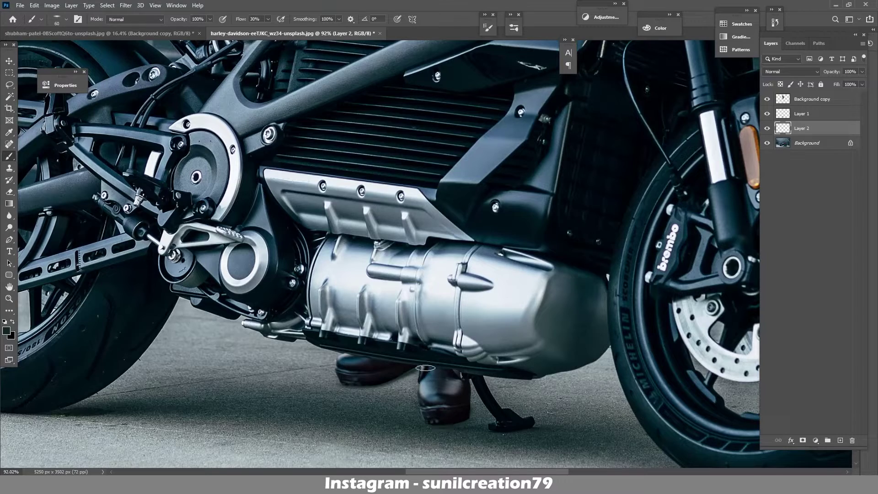
- Fit the image in view and toggle Layer 2 to compare the engine shadow
key("ctrl+0")
scroll(457, 391, "up", 2)
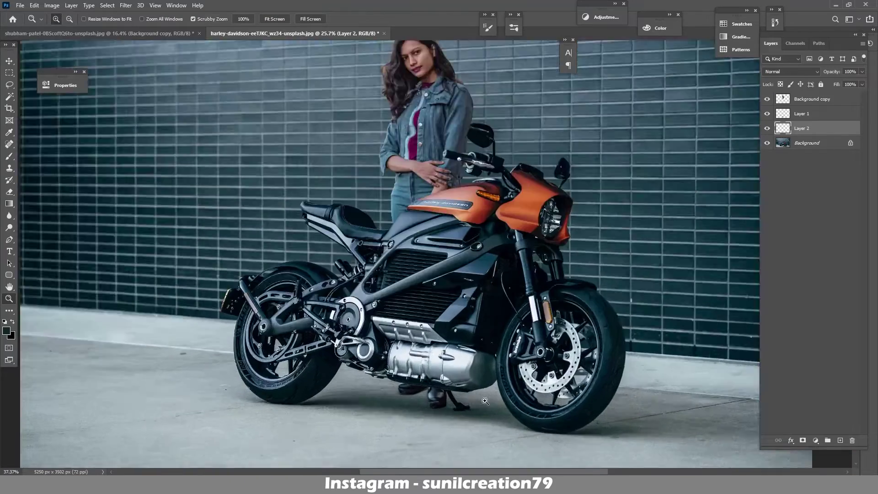
scroll(472, 391, "up", 3)
scroll(461, 383, "down", 3)
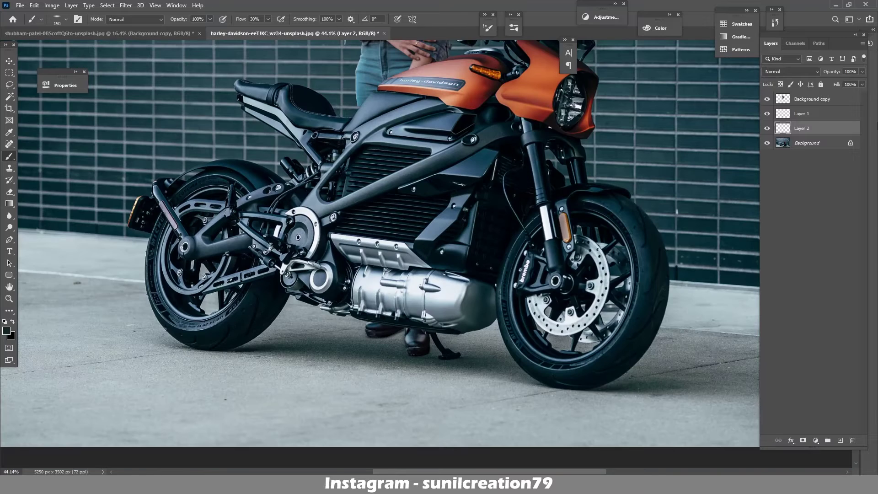
left_click(768, 129)
left_click(768, 129)
- Paint a boot shadow on a new Layer 3, undoing a lighter stroke on the kickstand
left_click(840, 441)
left_click(476, 375, "alt")
key("bracketright")
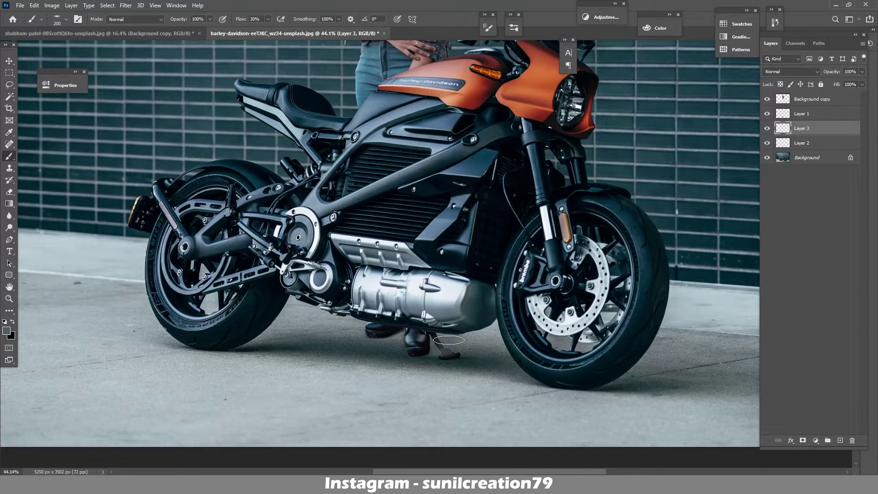
key("ctrl+z")
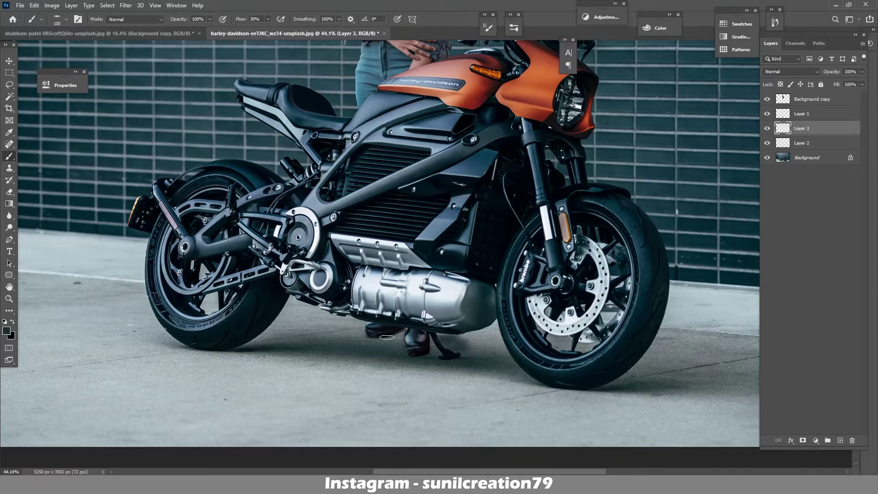
key("bracketleft")
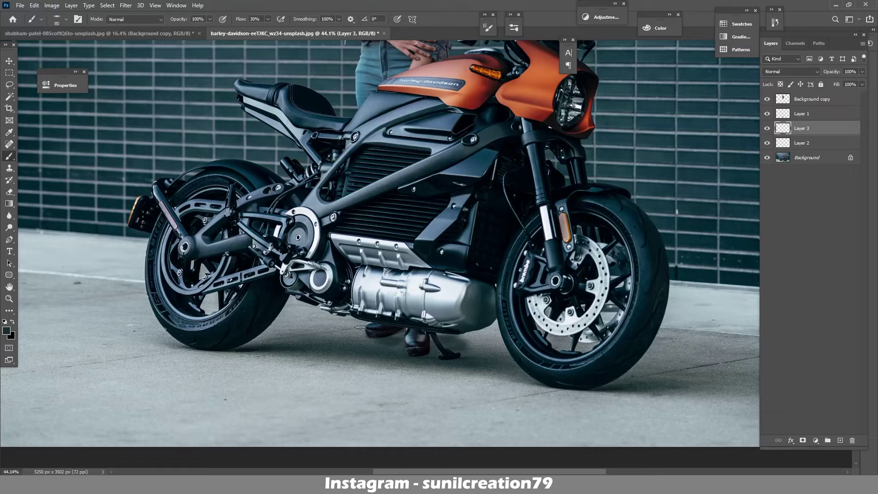
key("bracketright")
key("bracketright")
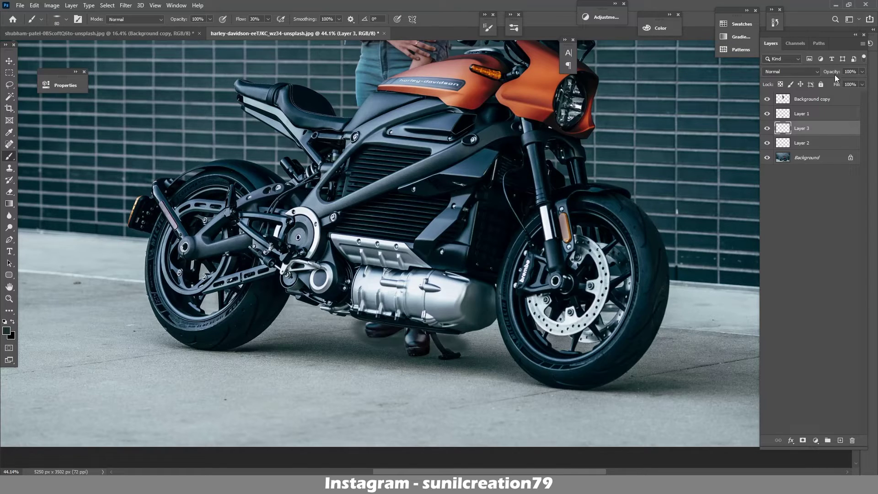
- Lower Layer 3's opacity and apply an 8.6-pixel Gaussian Blur to it
left_click_drag(835, 71, 835, 74)
left_click(126, 5)
mouse_move(131, 108)
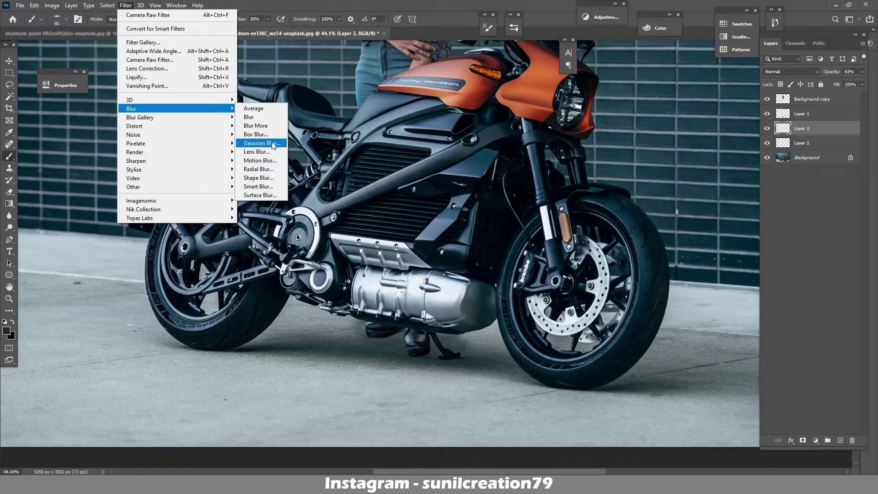
left_click(256, 145)
left_click_drag(128, 315, 117, 316)
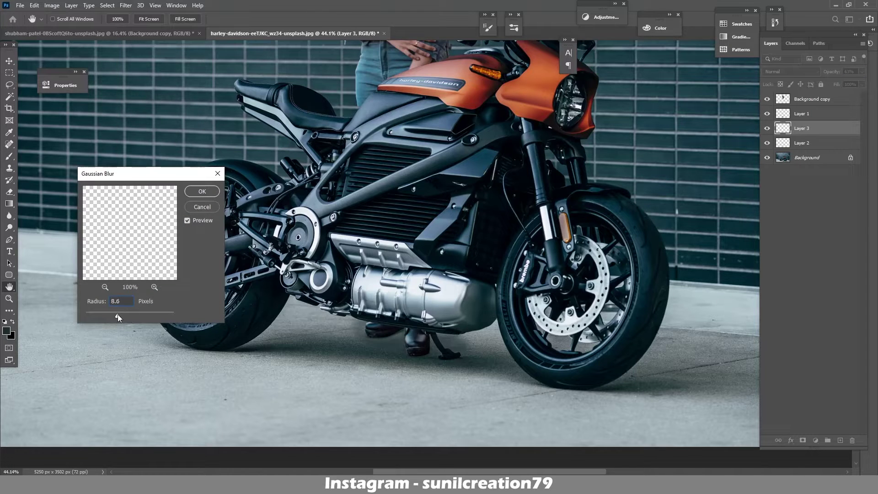
key("Return")
key("b")
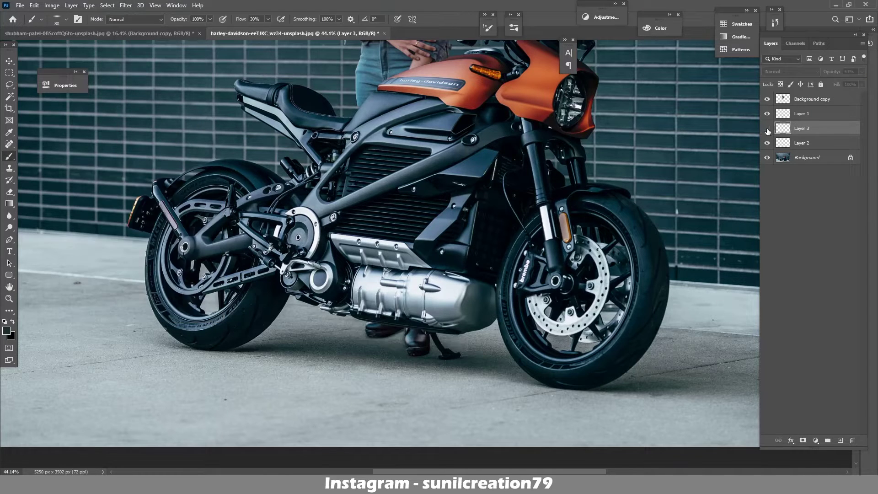
- Add Layer 4 clipped to the boots layer and darken the boot with 10%-flow black strokes
left_click(801, 118)
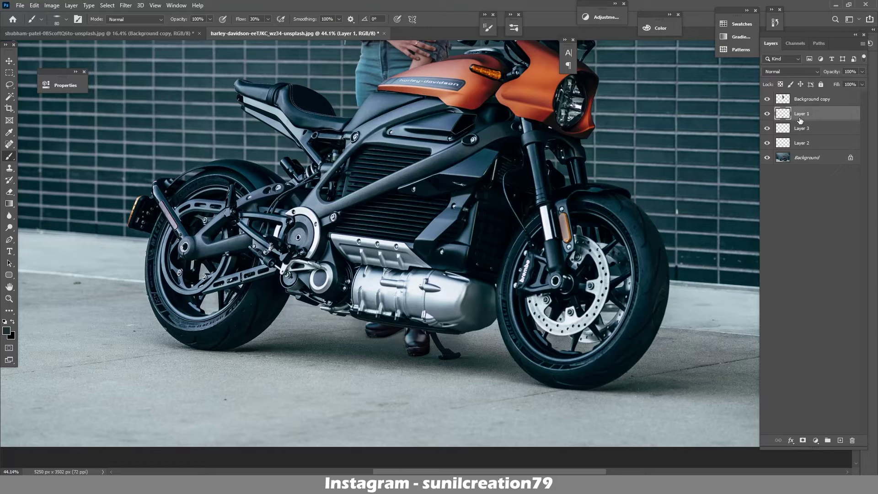
left_click(841, 440)
key("ctrl+alt+g")
scroll(403, 348, "up", 5)
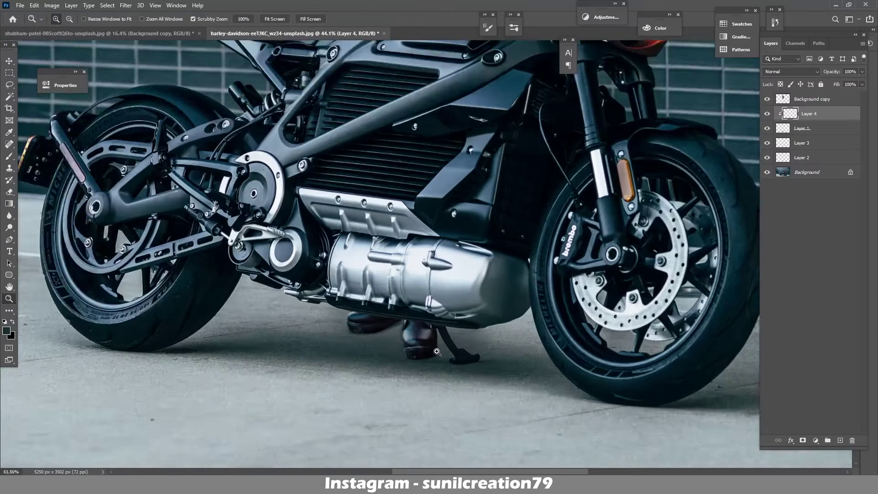
type("d")
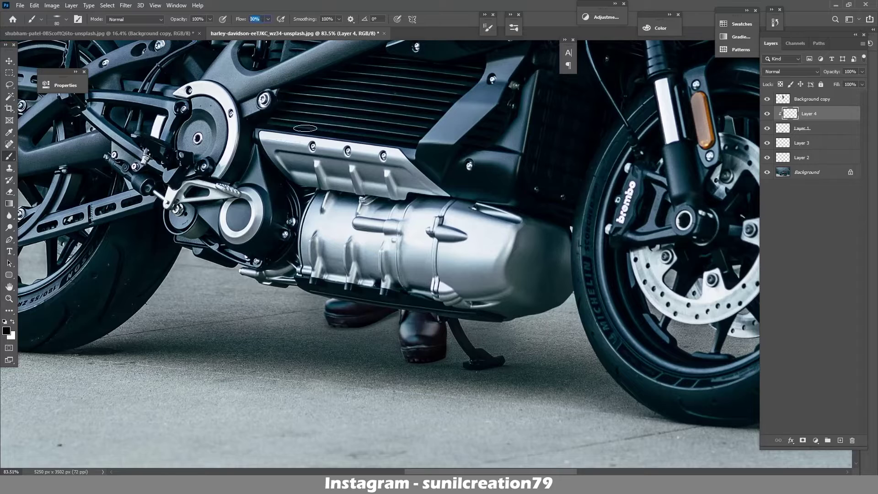
type("10")
key("Return")
left_click_drag(408, 321, 423, 357)
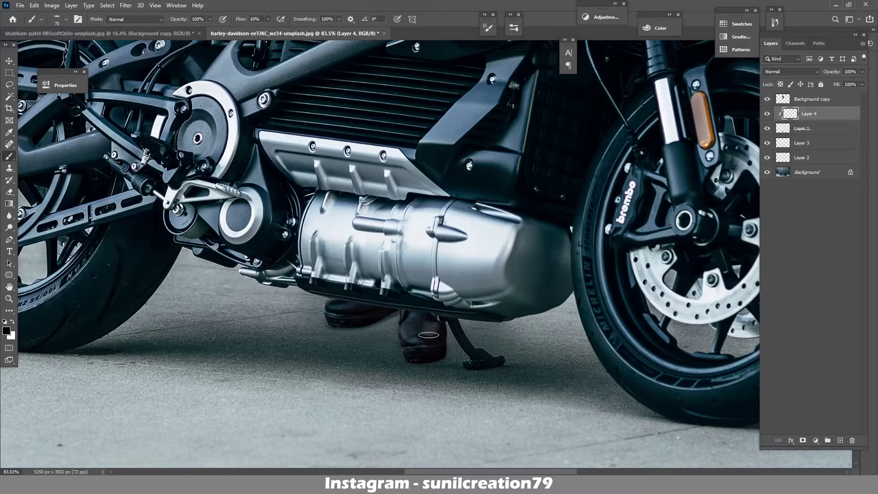
- Fit the photo, zoom in on the woman, and make Background copy the active layer
key("ctrl+0")
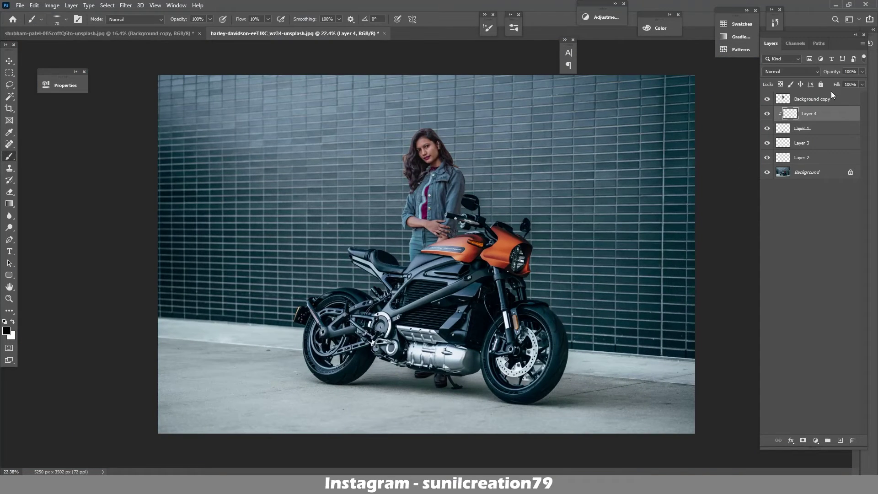
scroll(434, 142, "up", 3)
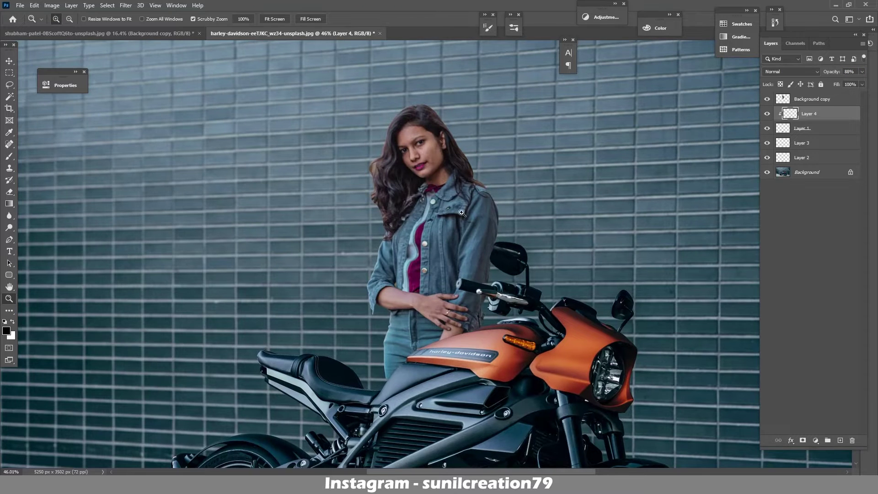
scroll(434, 142, "up", 3)
key("alt+bracketright")
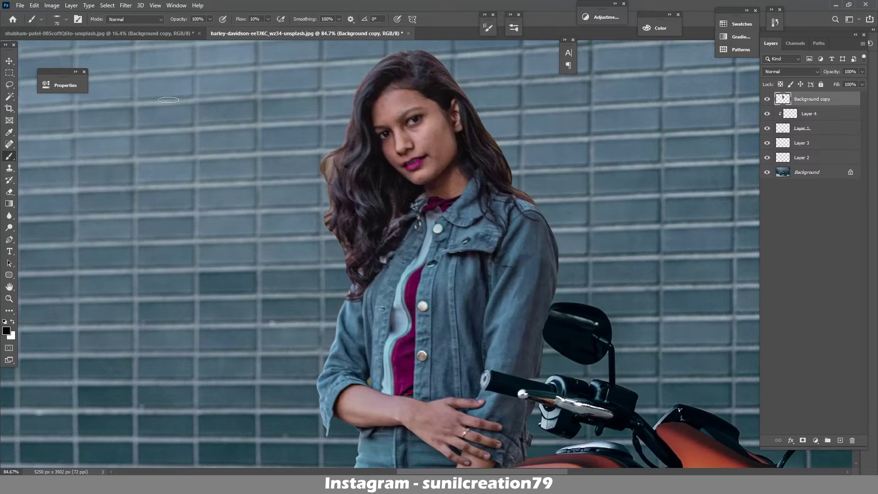
- Set up the Smudge tool with the 496 spatter brush tip at a small size
left_click(9, 228)
left_click(9, 216)
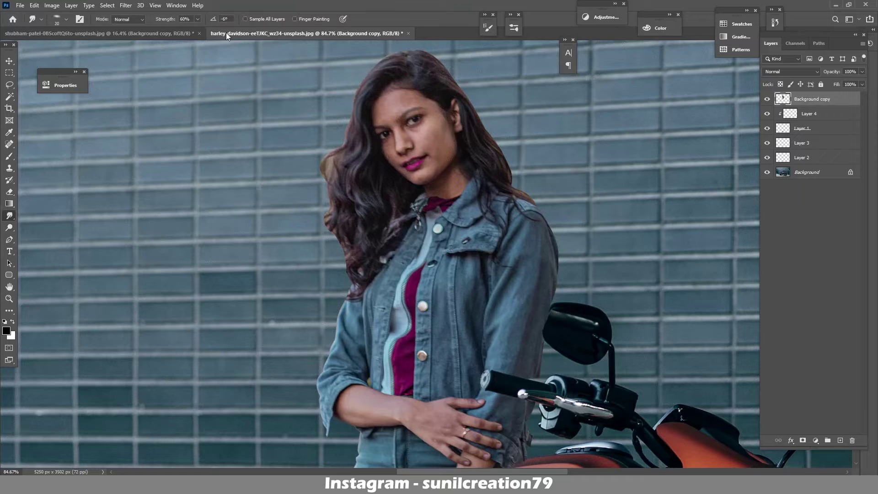
scroll(304, 242, "up", 3)
left_click(64, 17)
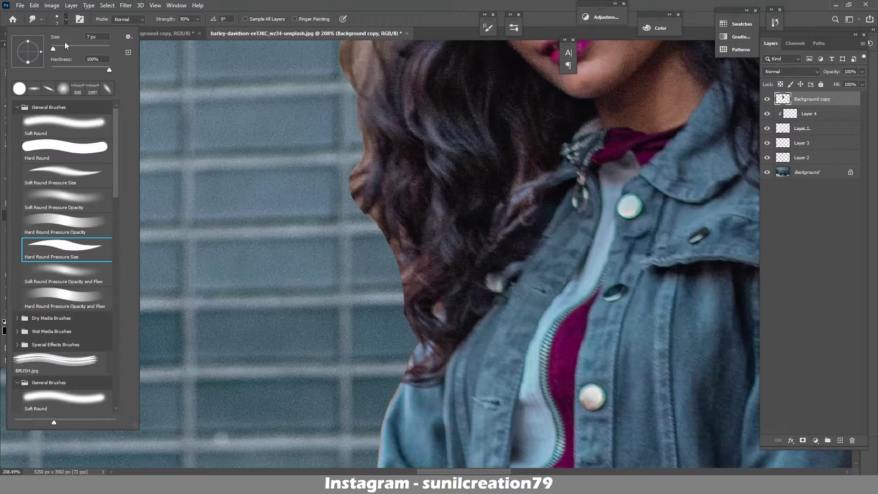
left_click(59, 359)
left_click(80, 19)
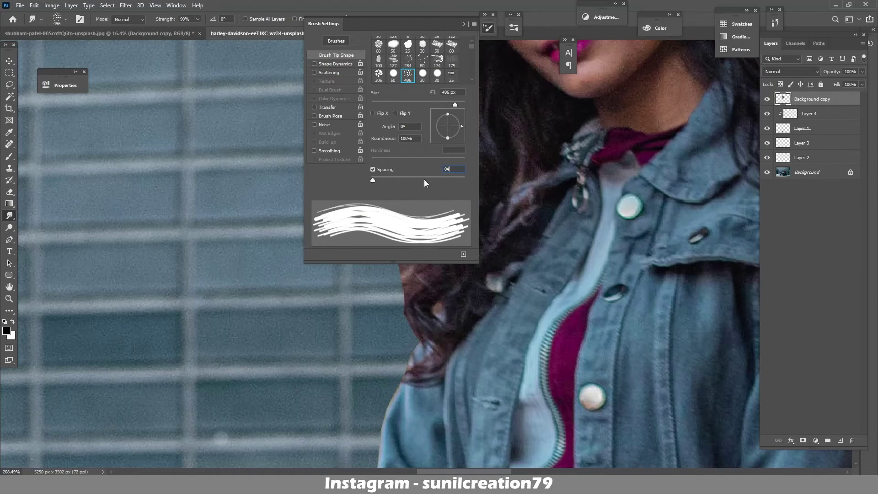
key("F5")
key("bracketleft")
key("bracketleft")
key("bracketleft")
key("bracketleft")
- Smudge fine strands down from the left hair edge into the tiled wall
mouse_move(362, 185)
left_mouse_down()
mouse_move(342, 189)
mouse_move(368, 265)
left_mouse_up()
left_click_drag(382, 204, 355, 264)
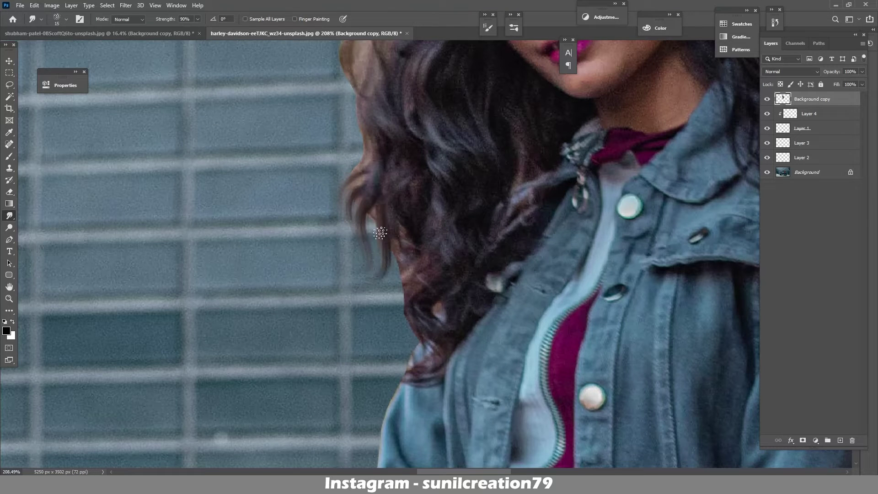
left_click_drag(381, 234, 389, 267)
key("ctrl+z")
mouse_move(382, 219)
left_mouse_down()
mouse_move(379, 286)
mouse_move(368, 249)
left_mouse_up()
scroll(356, 256, "up", 3)
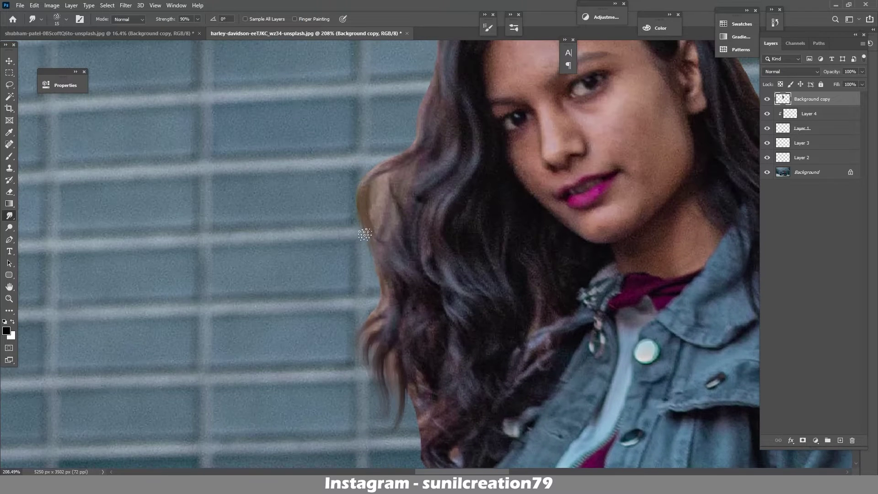
scroll(419, 256, "down", 5)
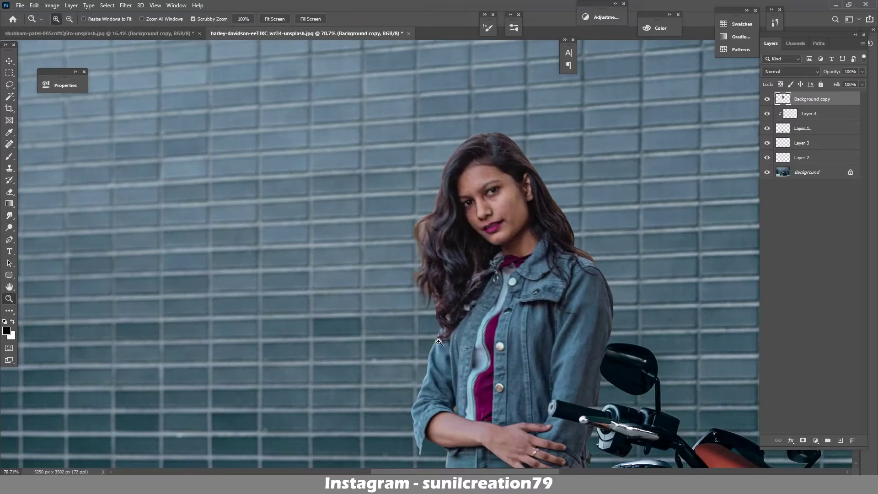
scroll(422, 219, "up", 5)
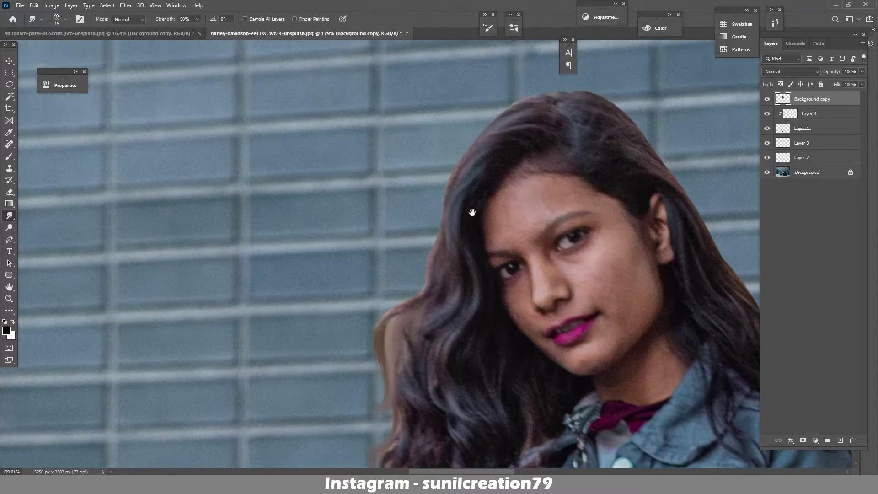
left_click_drag(423, 215, 406, 299)
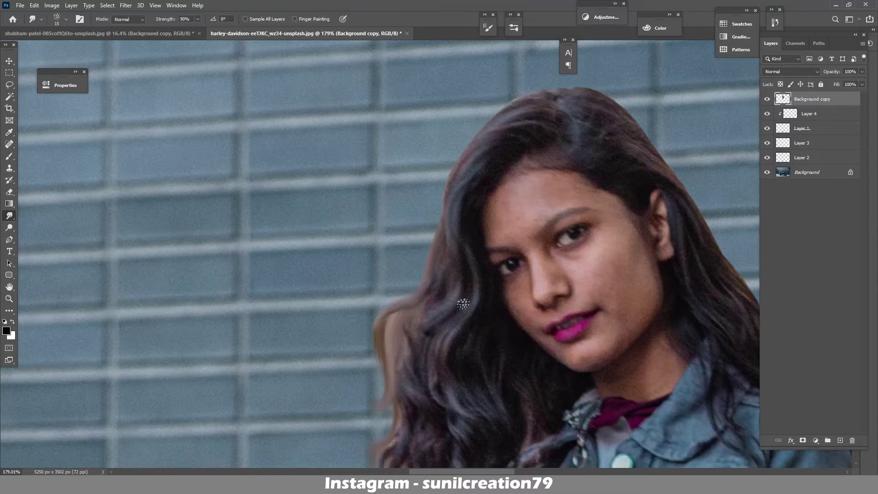
key("z")
scroll(412, 293, "down", 5)
scroll(529, 291, "up", 4)
- Trace the stray hair lock on the left with a closed pen path
key("r")
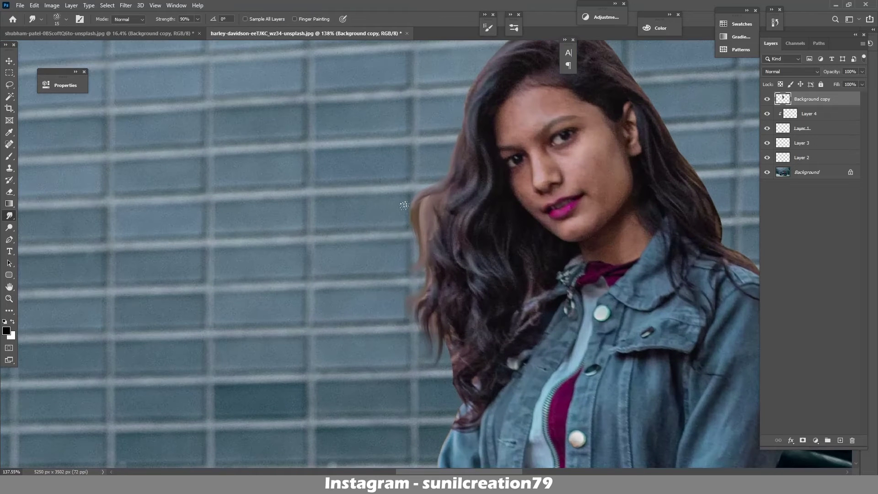
key("p")
left_click(450, 171)
left_click(437, 240)
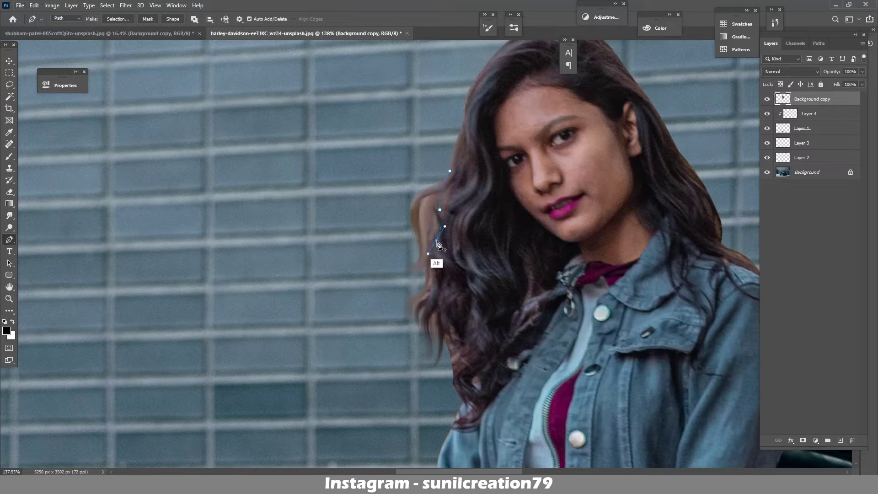
left_click_drag(430, 277, 440, 297)
left_click(420, 298)
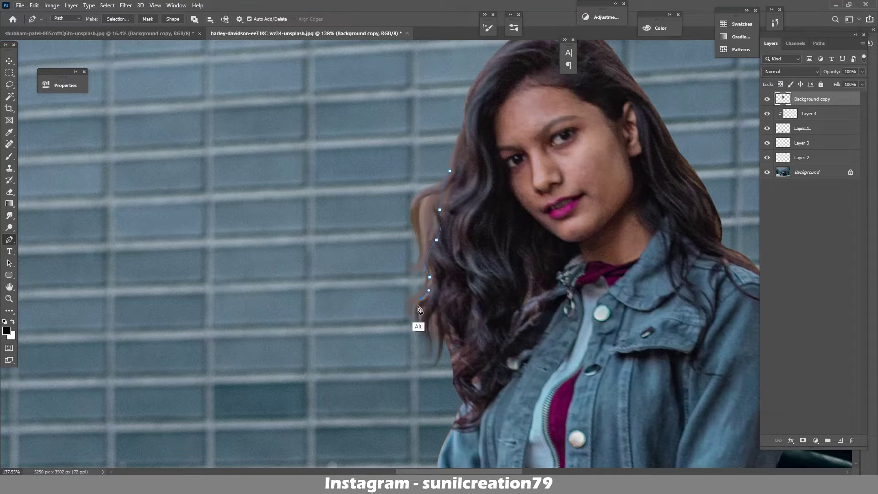
left_click(415, 322)
left_click(378, 305)
left_click(361, 230)
left_click(412, 168)
left_click(450, 170)
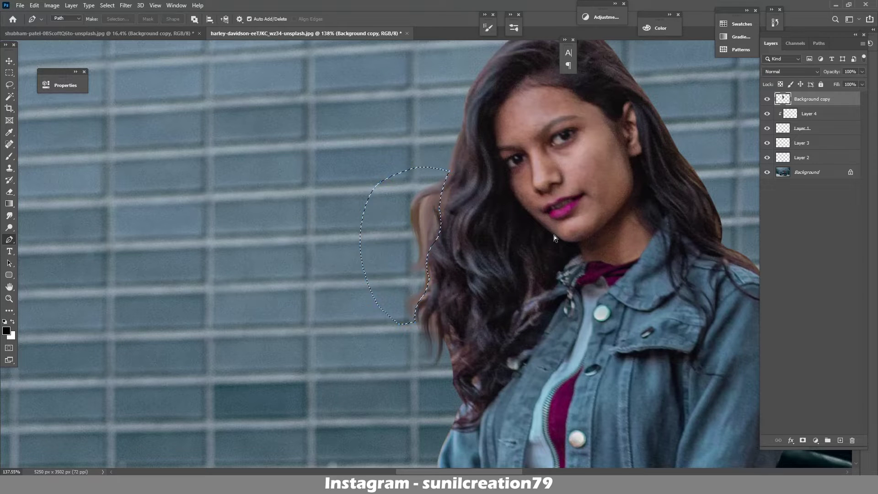
- Turn the path into a selection, Content-Aware Fill it with wall, and deselect
key("ctrl+Return")
key("shift+BackSpace")
key("Return")
key("ctrl+d")
- Smudge the left hair edge strands outward into the wall
left_click(9, 216)
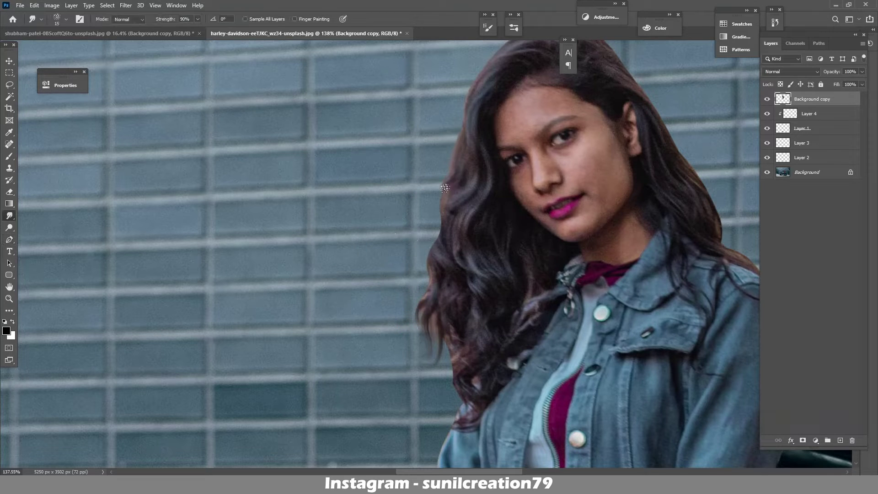
mouse_move(445, 188)
left_mouse_down()
mouse_move(451, 173)
mouse_move(444, 234)
mouse_move(427, 247)
mouse_move(421, 277)
left_mouse_up()
left_click_drag(435, 225, 414, 334)
scroll(453, 277, "down", 3)
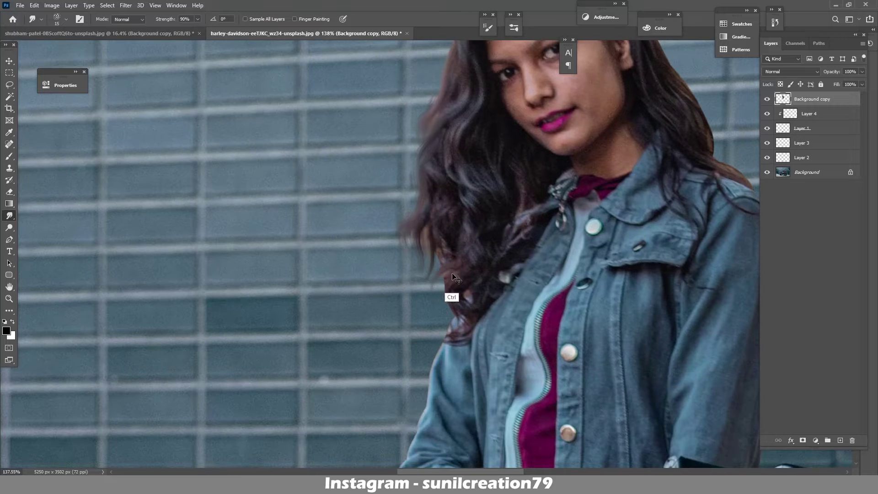
mouse_move(451, 272)
left_mouse_down()
mouse_move(442, 300)
mouse_move(433, 293)
left_mouse_up()
mouse_move(439, 250)
left_mouse_down()
mouse_move(428, 283)
mouse_move(450, 343)
mouse_move(435, 319)
left_mouse_up()
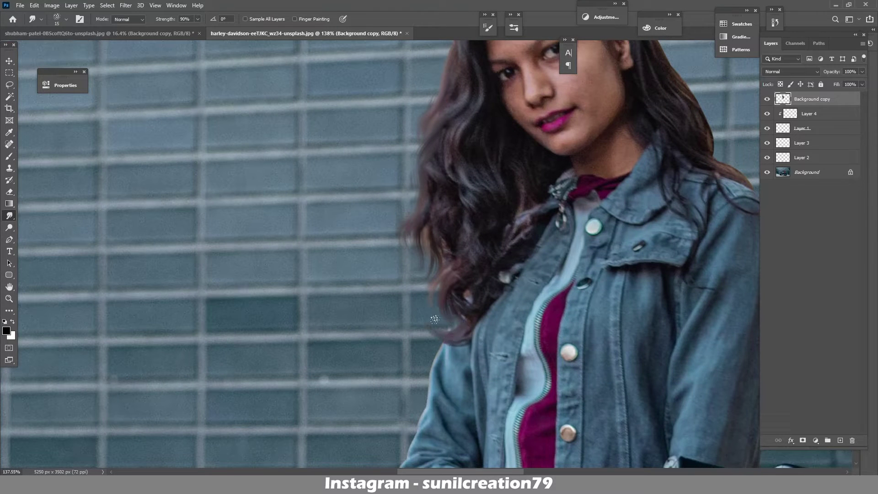
scroll(469, 222, "up", 3)
scroll(565, 132, "up", 2)
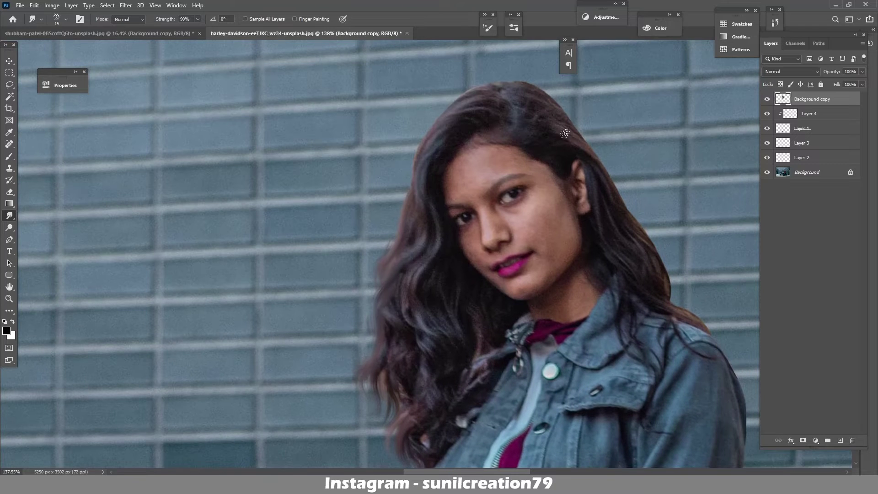
scroll(565, 133, "down", 2)
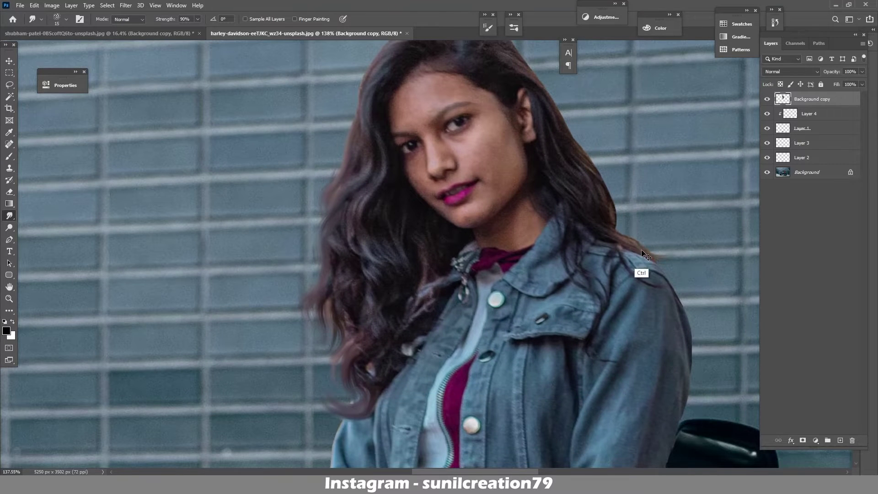
- Smudge the right-side hair edge strands outward into the wall
left_click_drag(590, 170, 615, 199)
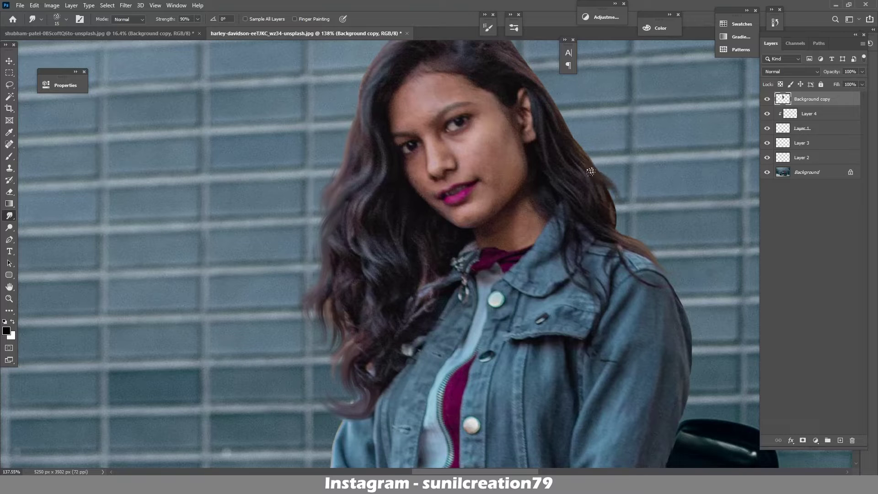
scroll(555, 198, "up", 2)
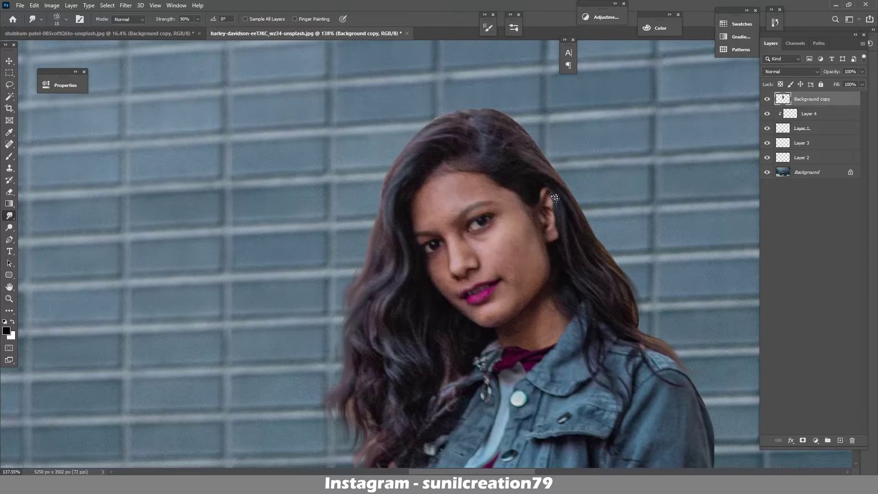
left_click_drag(588, 221, 608, 243)
key("z")
scroll(510, 301, "down", 3)
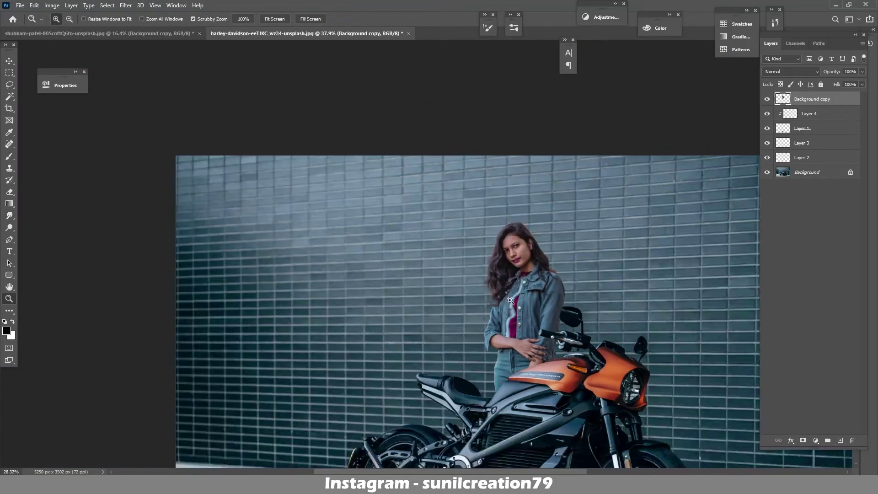
- Group the layers from Background copy through Layer 1 into Group 1
scroll(510, 300, "down", 2)
scroll(510, 301, "up", 1)
scroll(510, 300, "down", 1)
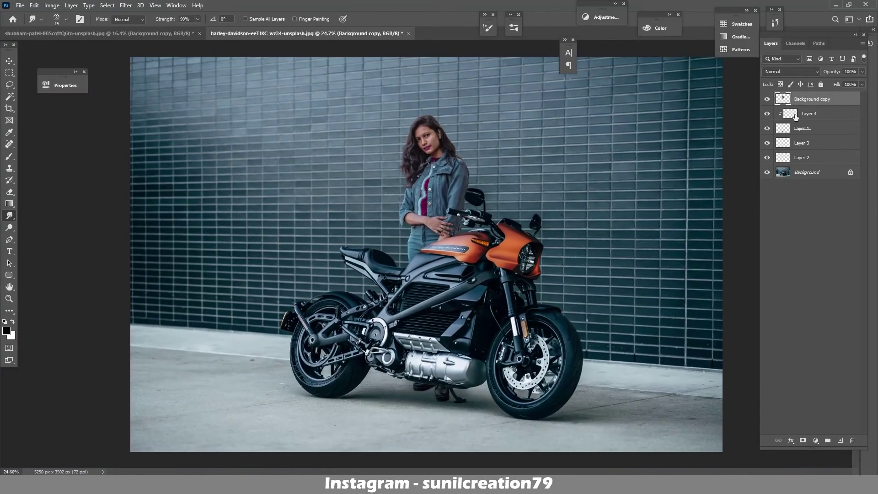
left_click(805, 133, "shift")
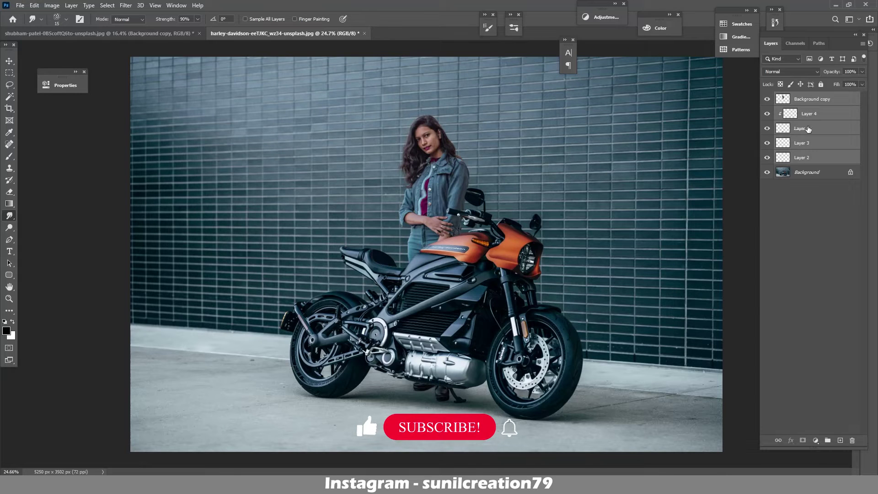
key("ctrl+g")
- Add a slightly darkening Curves adjustment, then hide Layer 3, Layer 2 and Background
left_click(816, 440)
left_click(819, 329)
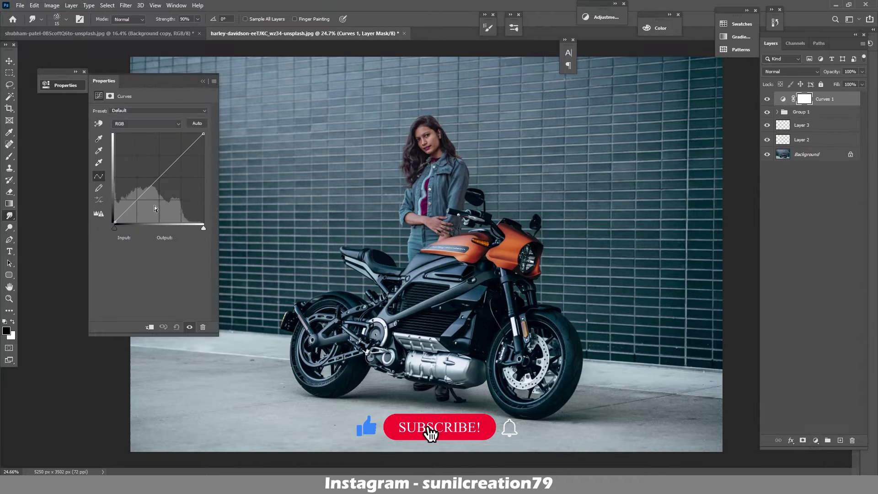
left_click_drag(162, 175, 163, 180)
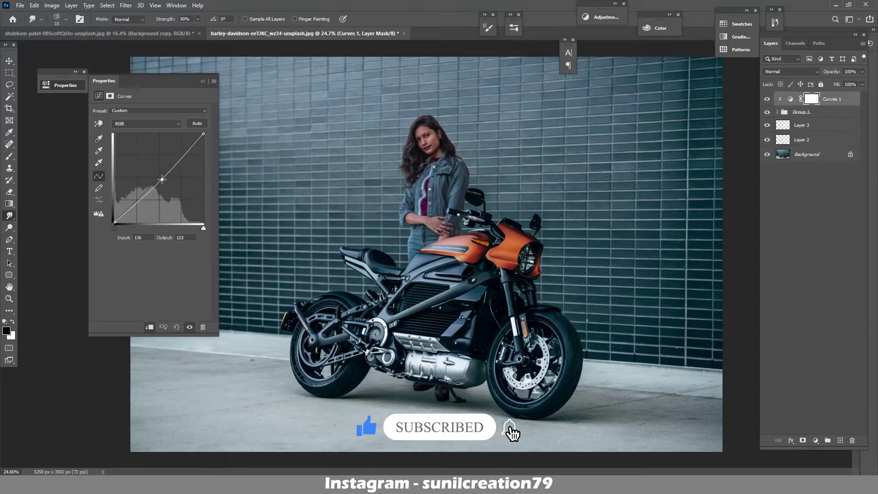
left_click(203, 81)
key("z")
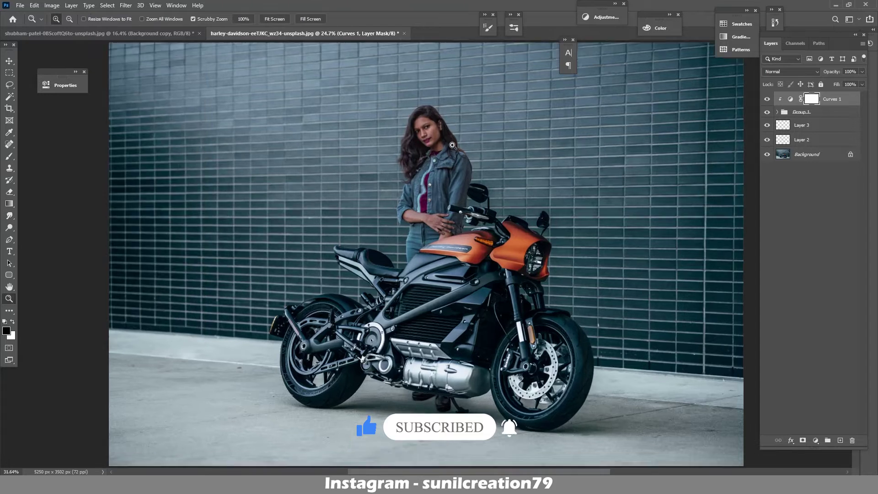
left_click_drag(432, 141, 486, 149)
left_click_drag(767, 125, 767, 154)
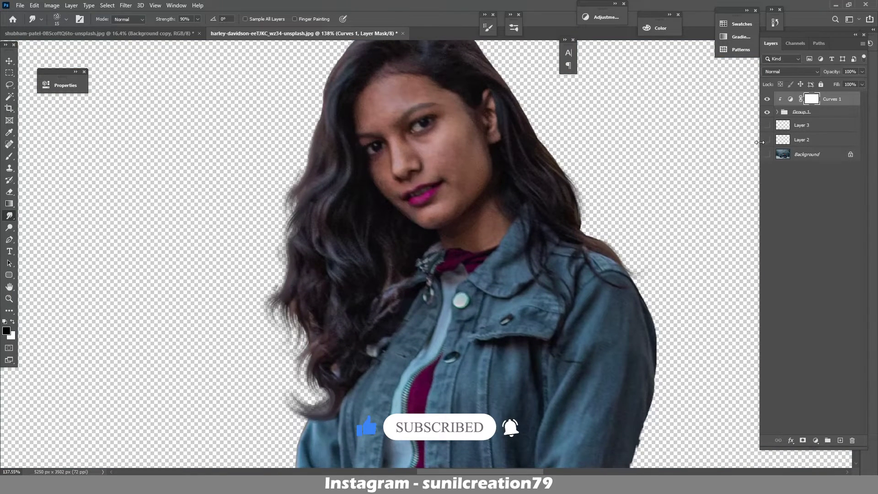
- Stamp the visible image into Layer 5, hide Curves 1 and Group 1, and make two copies
key("ctrl+0")
key("ctrl+alt+shift+e")
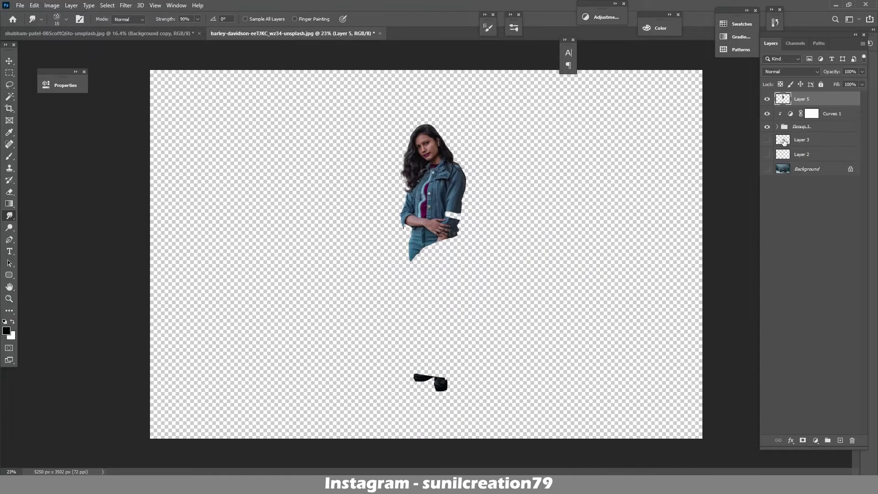
left_click_drag(767, 113, 767, 169)
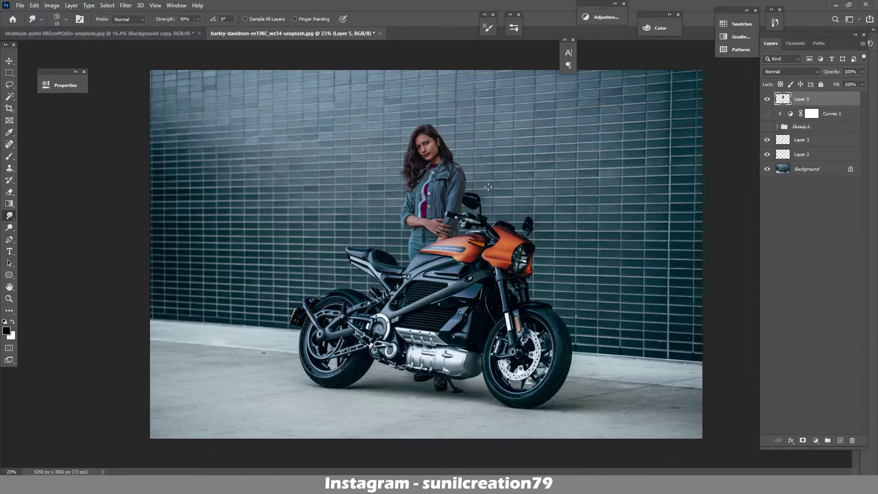
key("ctrl+j")
key("ctrl+j")
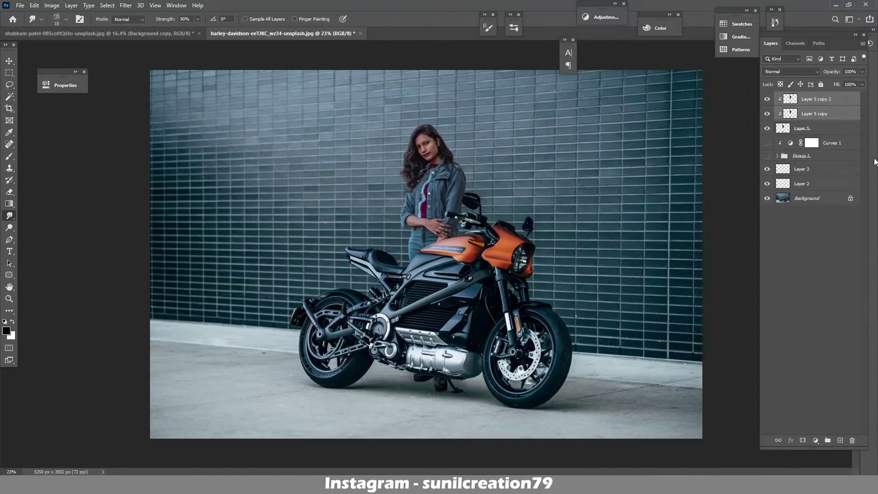
key("ctrl+alt+g")
- Apply High Pass to the top copy, blend it in Linear Light, then select Layer 5 copy
left_click(126, 5)
left_click(256, 206)
left_click(485, 112)
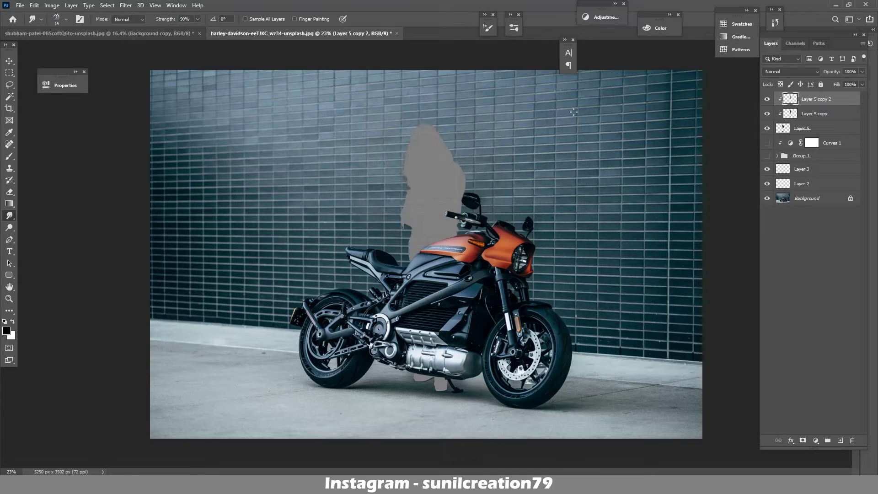
left_click(791, 72)
left_click(780, 209)
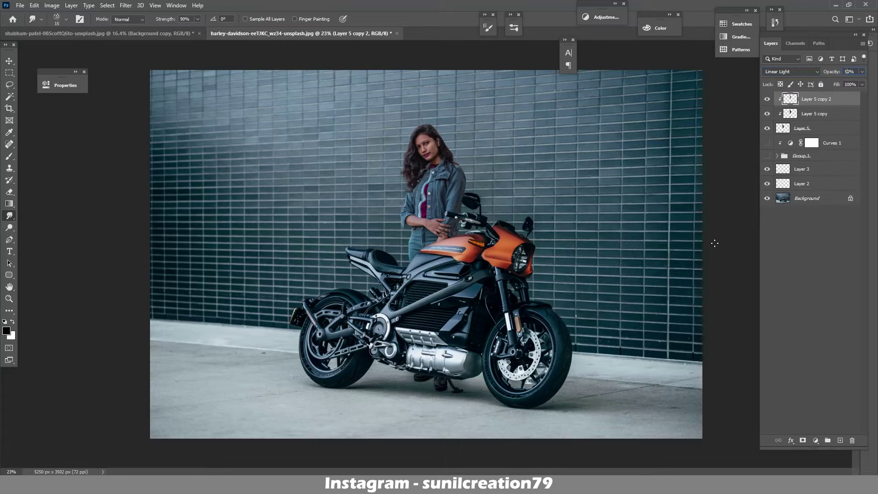
left_click(806, 114)
key("b")
scroll(432, 138, "up", 10, "alt")
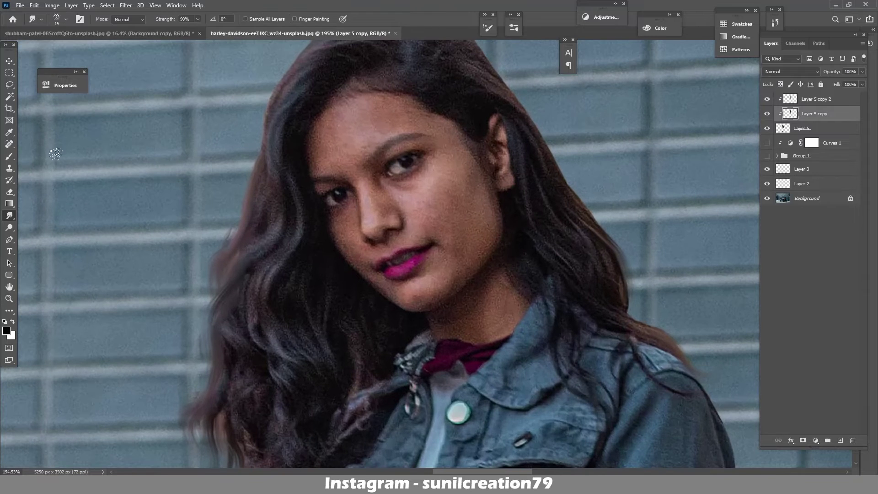
- Blend the facial skin on the forehead, cheek, jaw and around the lips
key("bracketleft")
key("bracketleft")
key("bracketleft")
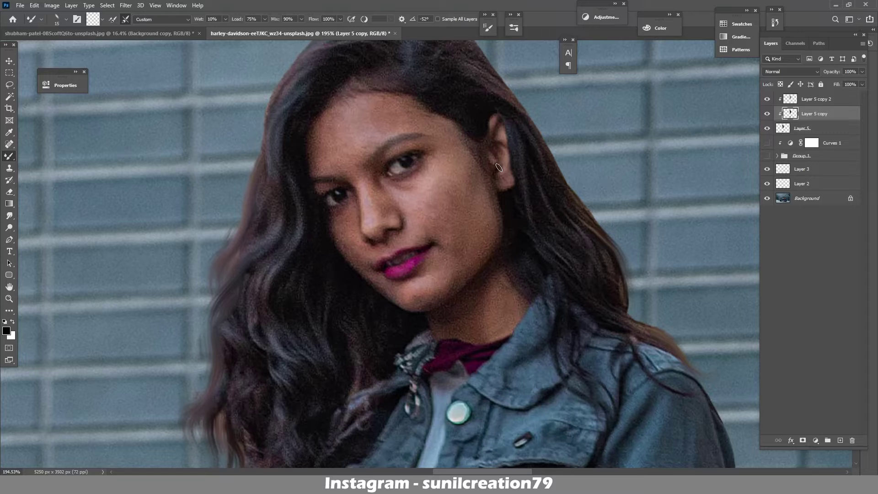
key("bracketright")
key("bracketright")
key("bracketright")
key("bracketright")
key("bracketright")
key("bracketright")
left_click_drag(464, 161, 488, 220)
key("bracketleft")
key("bracketleft")
key("bracketleft")
key("bracketright")
key("bracketleft")
key("bracketleft")
key("bracketleft")
key("bracketright")
key("bracketright")
key("bracketright")
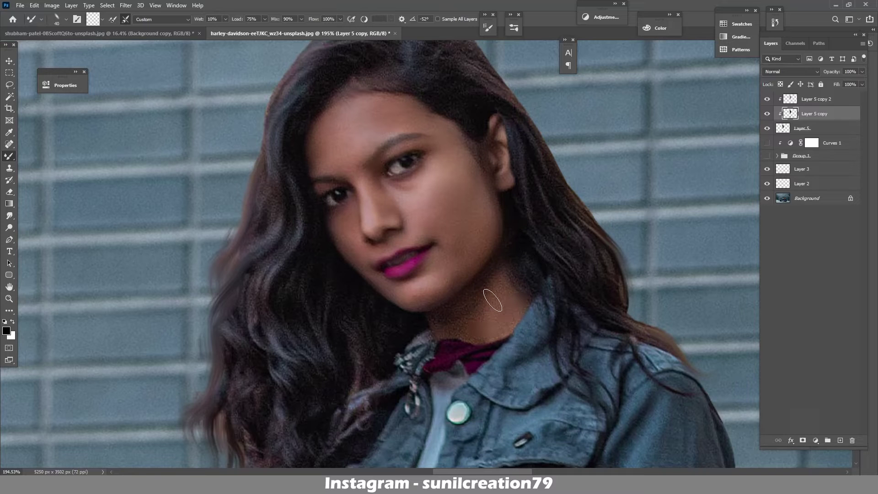
- Blend the skin on the forearm and hand
scroll(497, 271, "down", 4)
scroll(320, 220, "down", 6)
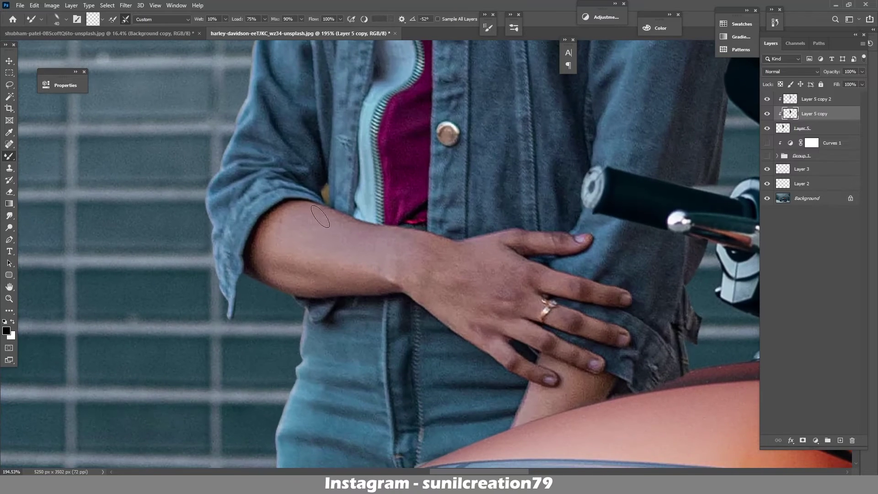
key("bracketright")
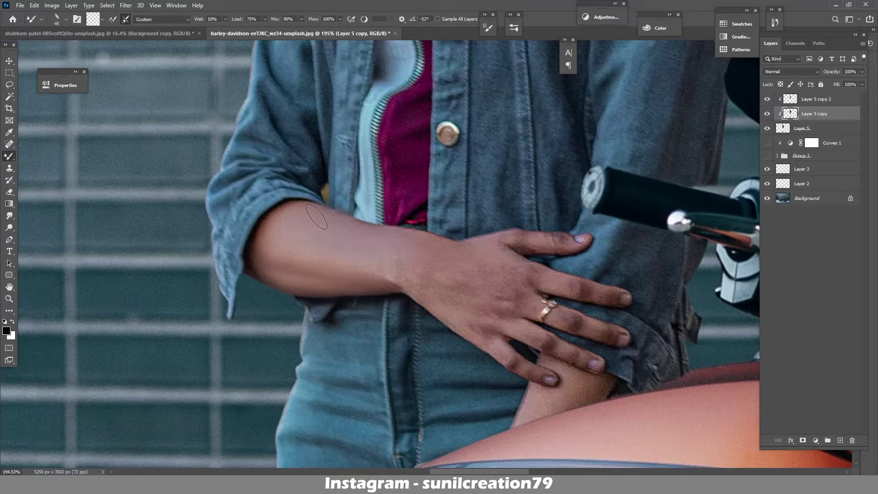
key("bracketleft")
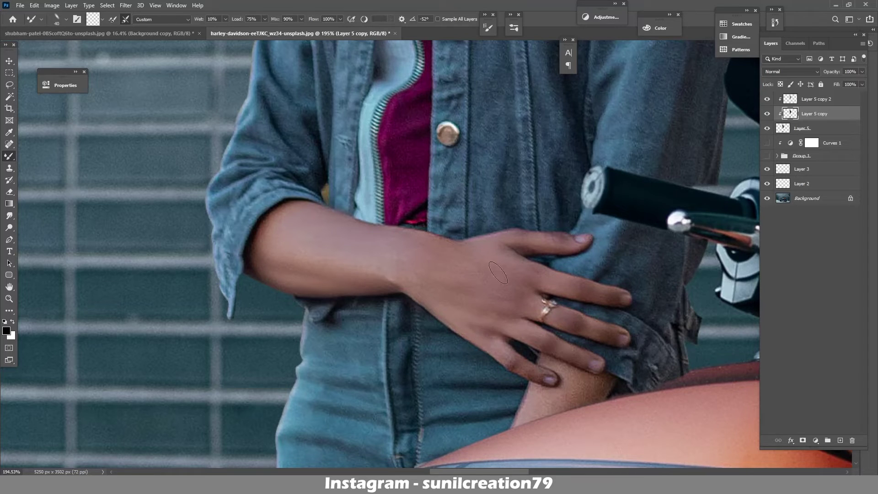
scroll(498, 273, "down", 5)
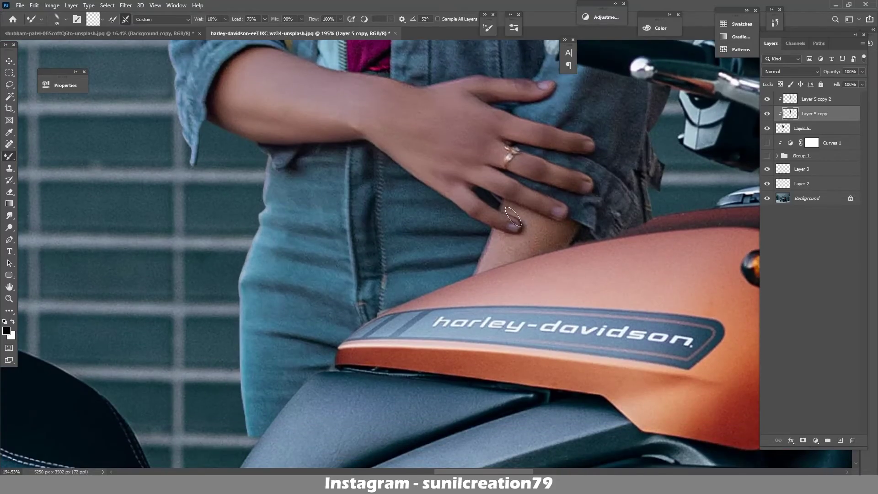
scroll(485, 203, "down", 5)
scroll(462, 170, "down", 5)
scroll(462, 170, "down", 5)
key("z")
mouse_move(503, 237)
left_mouse_down()
mouse_move(463, 237)
mouse_move(571, 238)
left_mouse_up()
- Zoom in and add a Gradient Map adjustment using the red-to-peach preset
key("alt+bracketright")
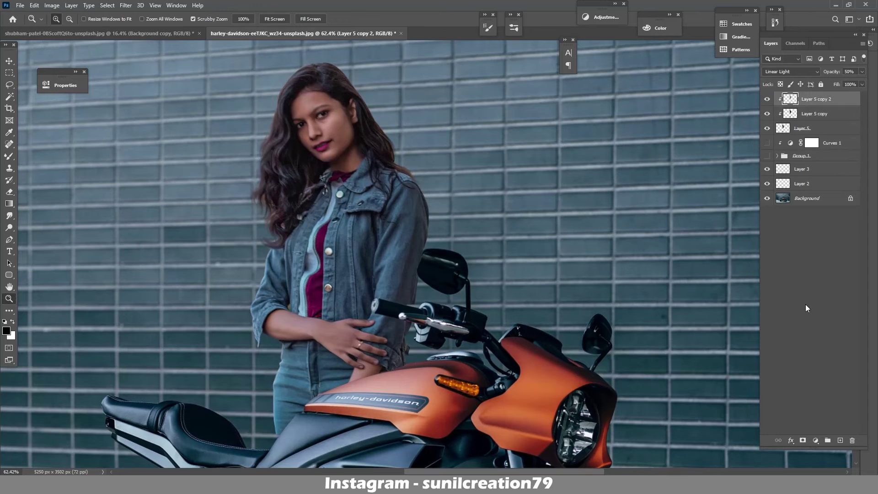
left_click(815, 440)
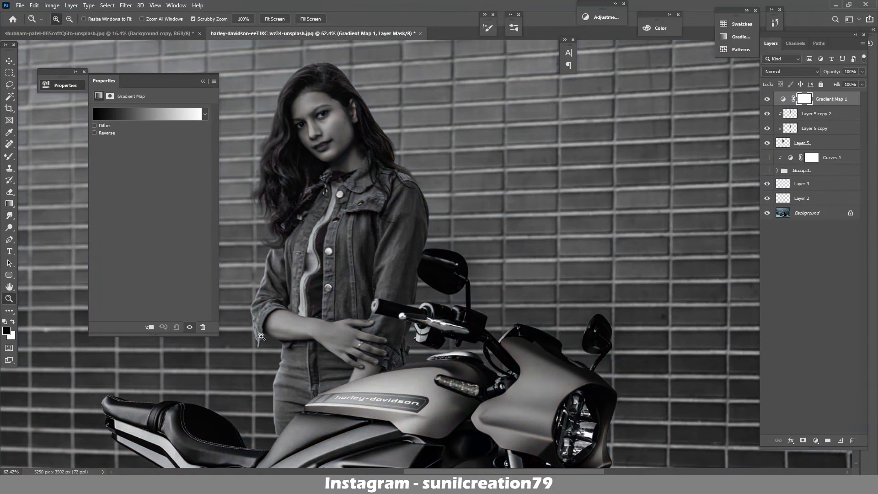
left_click(149, 327)
left_click(118, 179)
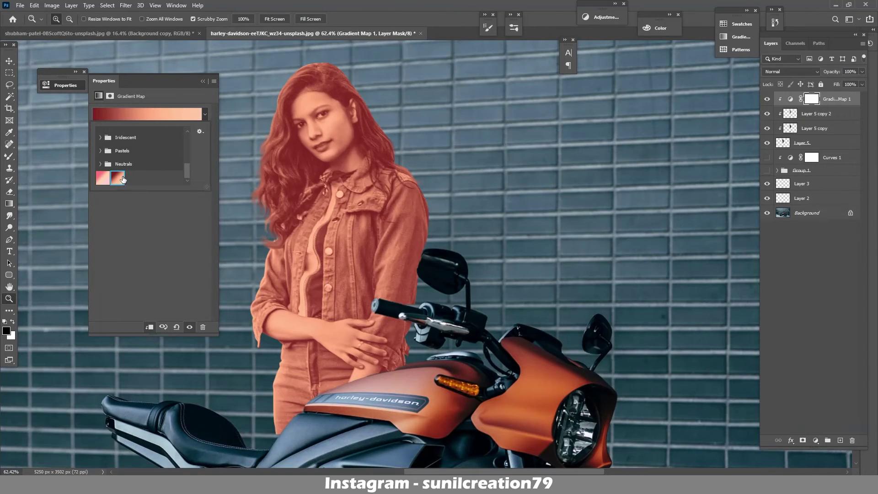
- Try a white colour on the gradient's left stop, then discard it and close the editor
left_click(151, 114)
left_click(86, 259)
left_click(128, 298)
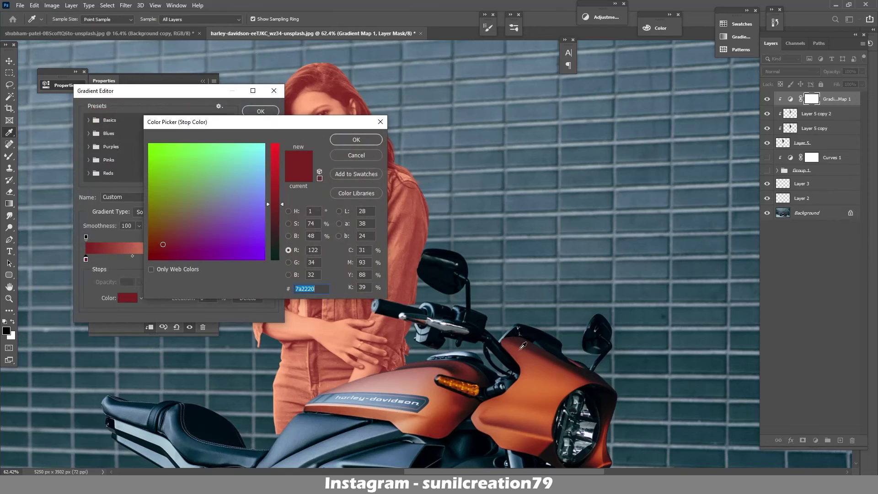
type("ffffff")
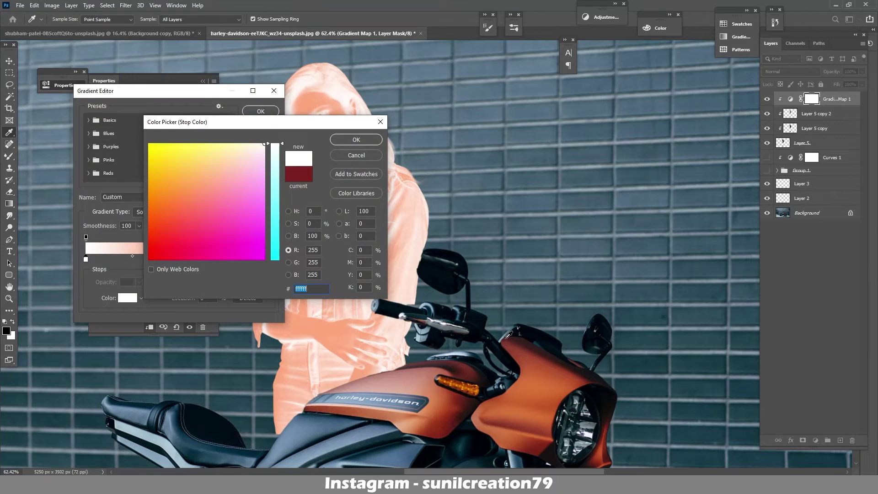
left_click(356, 156)
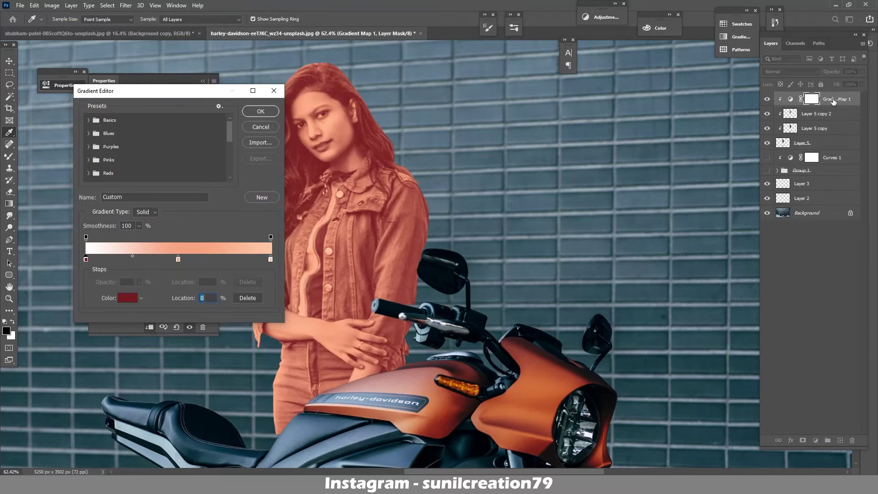
left_click(259, 125)
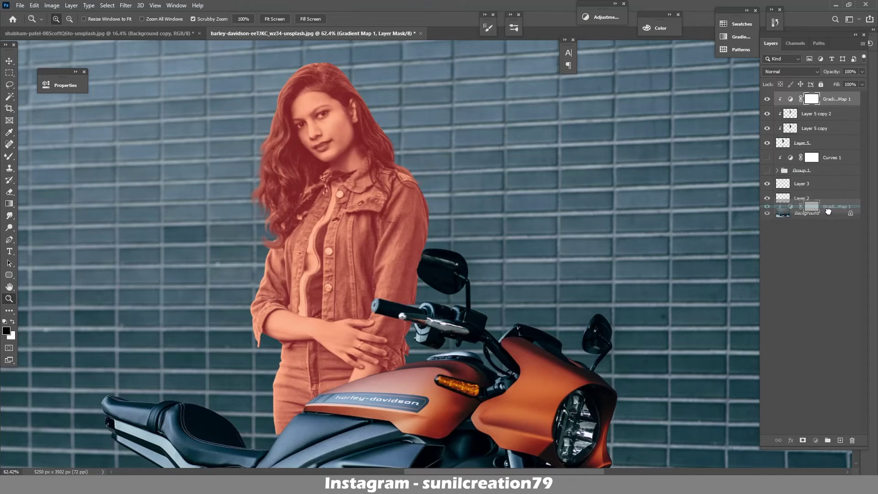
- Return Gradient Map 1 to the top, clipped to the woman, and select Background
left_click_drag(828, 99, 775, 206)
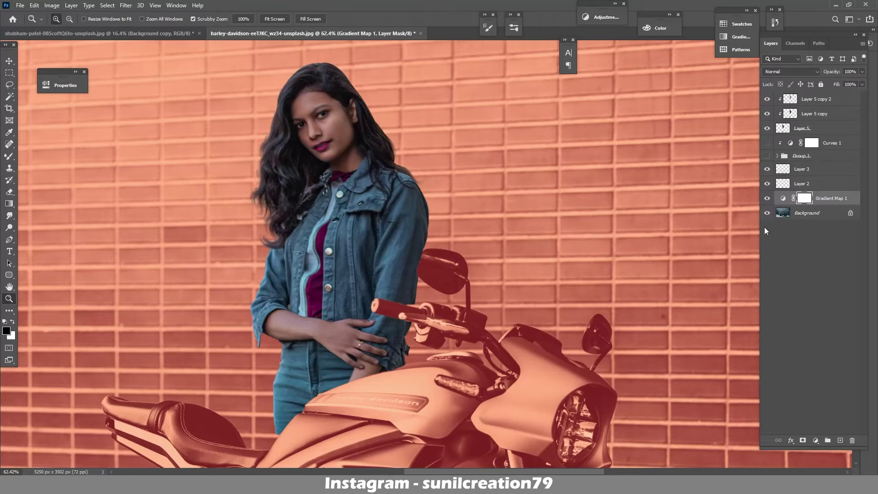
left_click_drag(828, 198, 819, 103)
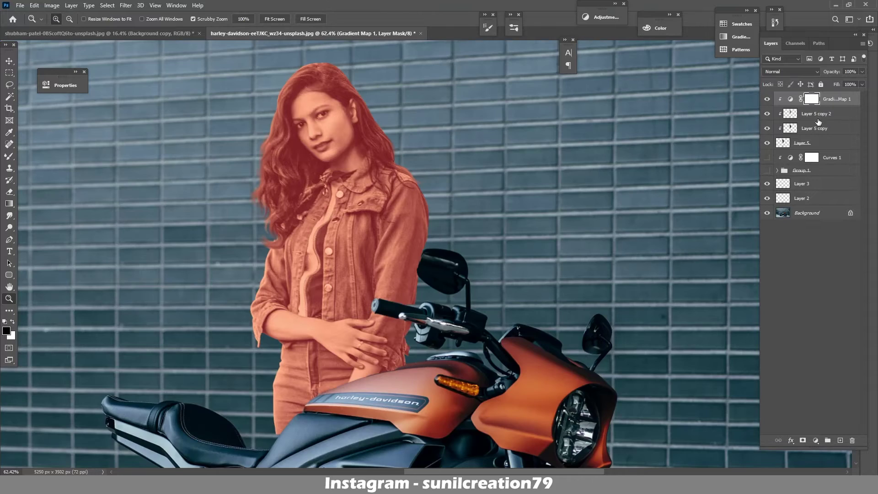
left_click(809, 216)
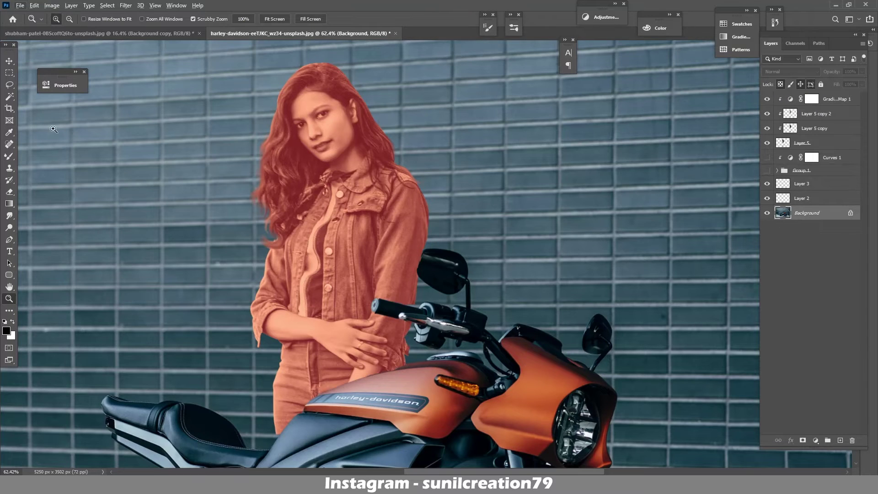
- Create an empty Layer 6 and move it to the top of the stack
key("l")
key("ctrl+shift+alt+n")
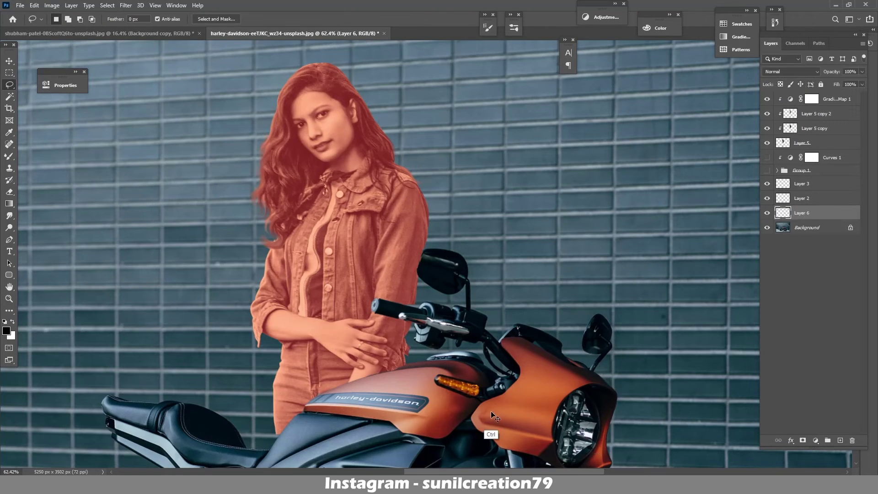
left_click_drag(805, 213, 805, 96)
- Inspect the gradient's left stop colour and save it as a swatch
double_click(790, 114)
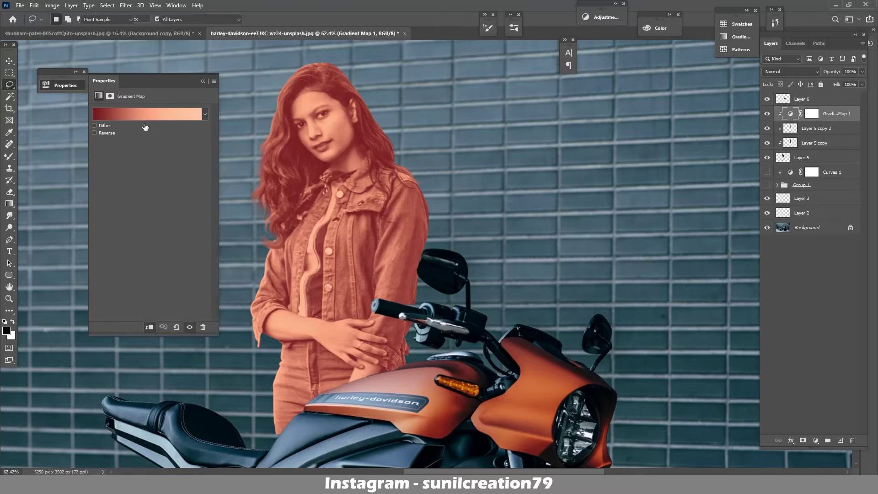
left_click(145, 117)
left_click(86, 260)
left_click(509, 340)
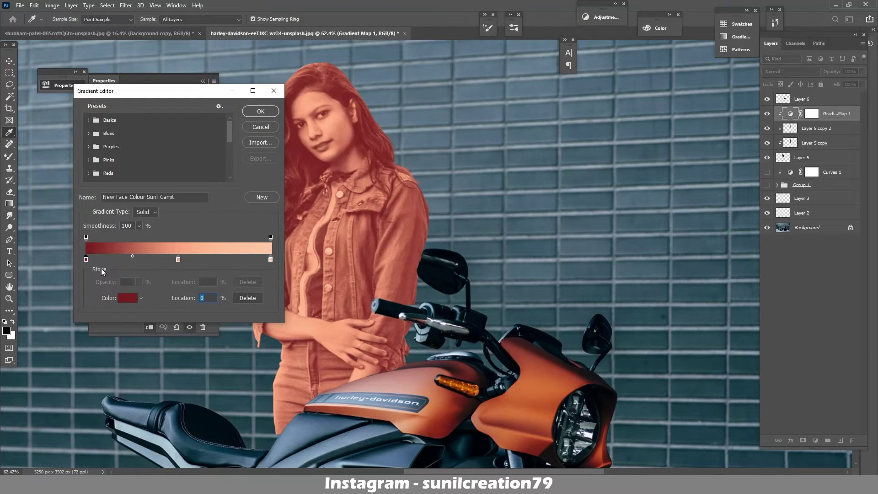
double_click(86, 259)
left_click(357, 174)
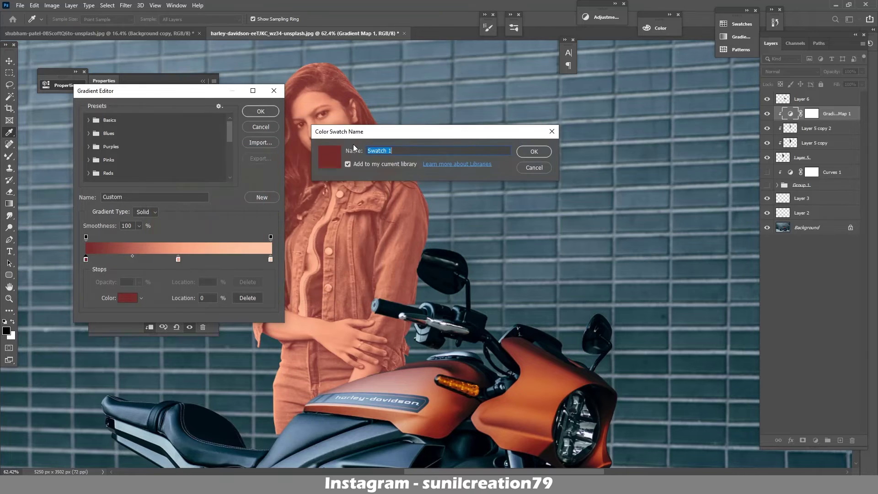
key("Return")
left_click(356, 139)
- Set the middle gradient stop to orange sampled from the bike's tank
left_click(178, 260)
double_click(178, 259)
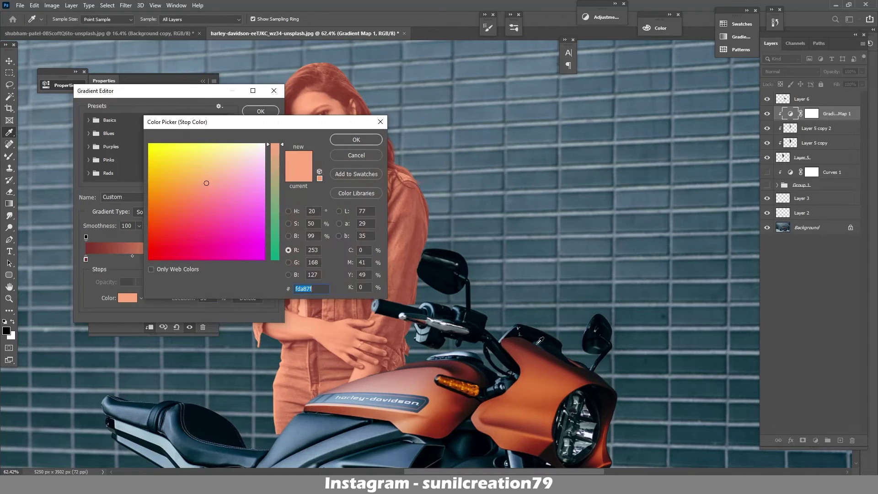
left_click(539, 341)
left_click(520, 351)
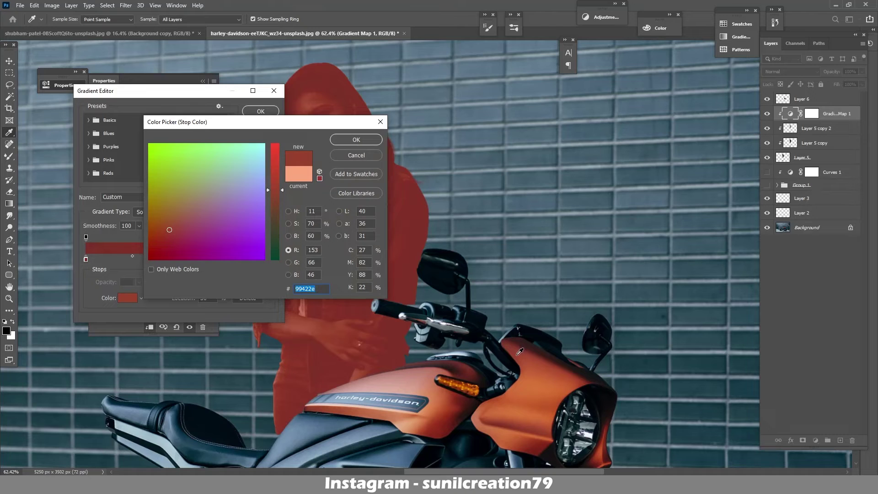
left_click(537, 388)
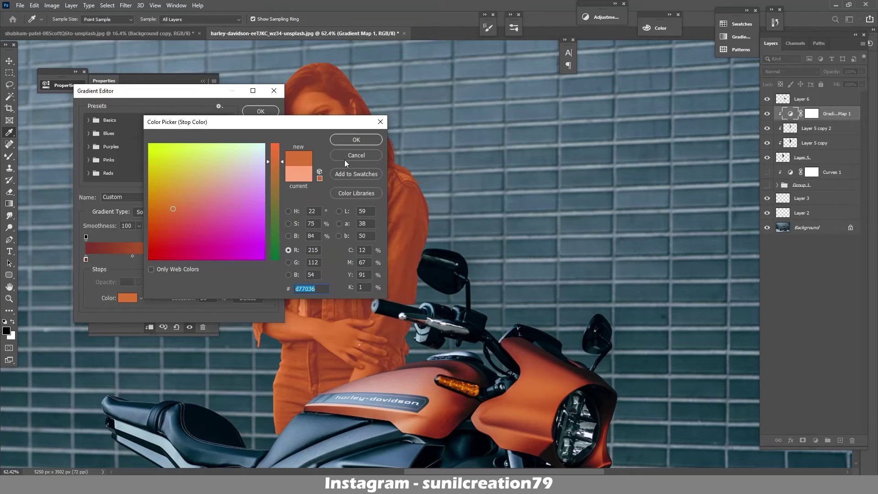
left_click(357, 140)
- Review the right and middle stop colours, cancel the Gradient Editor, and target the gradient map mask
double_click(270, 260)
left_click(356, 155)
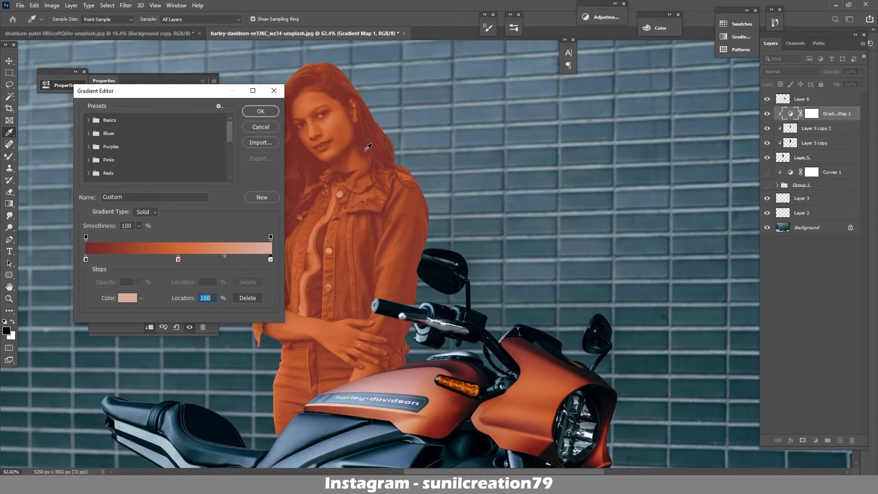
double_click(178, 260)
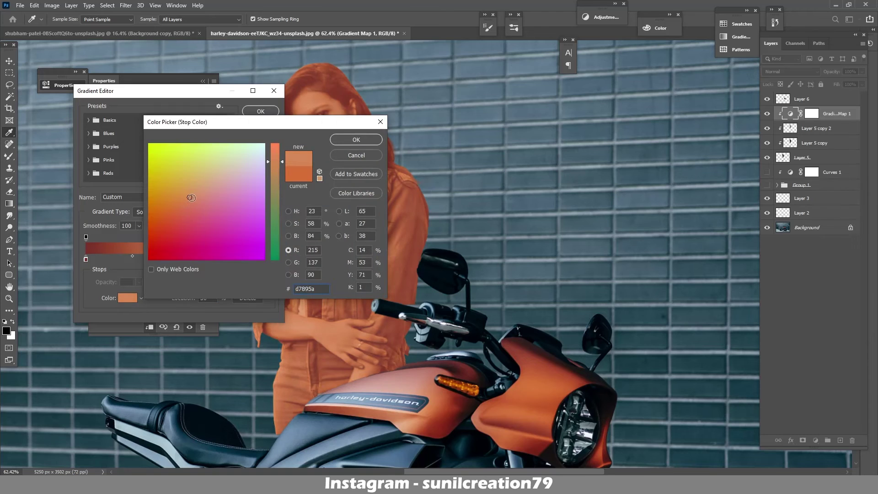
left_click(356, 140)
left_click(261, 127)
left_click(203, 81)
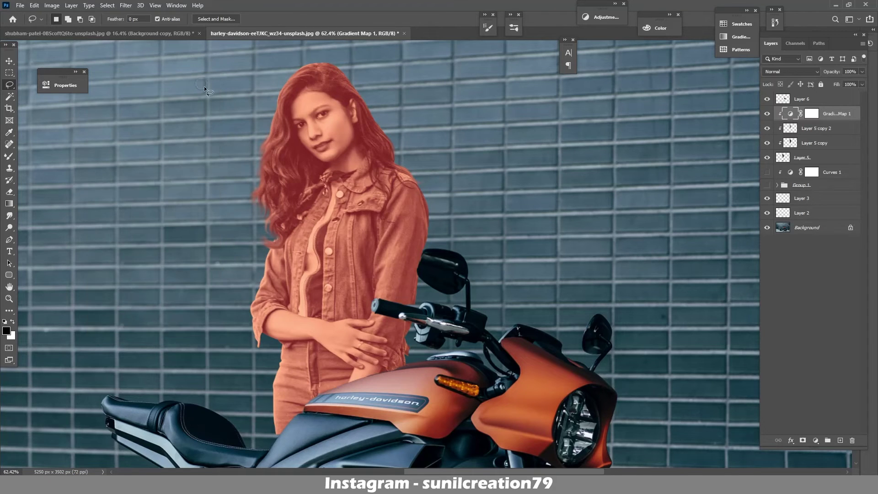
left_click(812, 113)
left_click(790, 72)
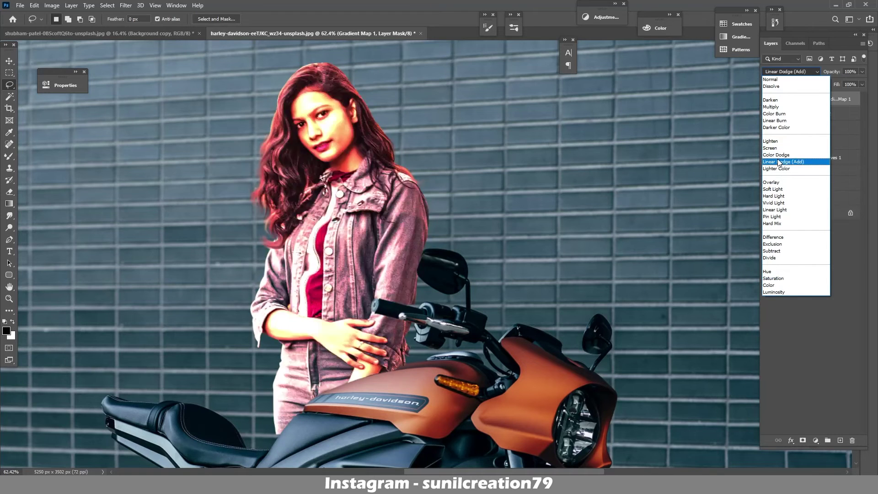
- Set Gradient Map 1 to Hard Light and invert its mask to hide the tint
left_click(781, 196)
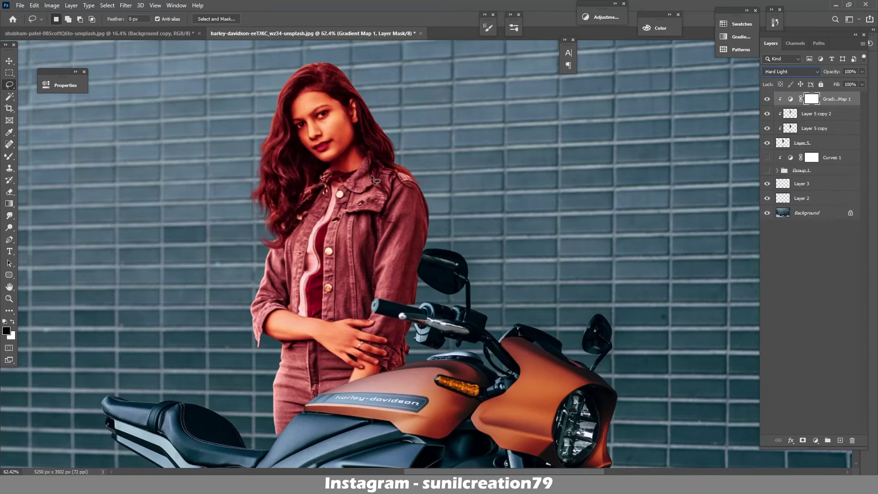
key("ctrl+i")
key("z")
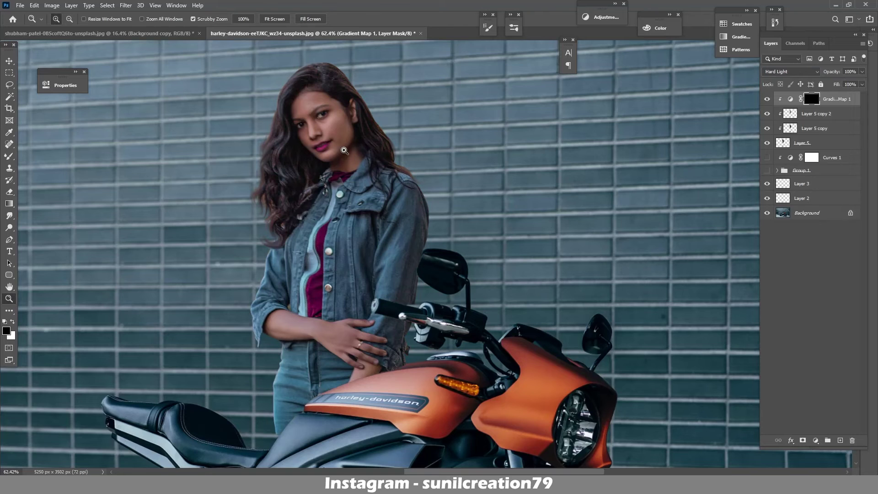
left_click_drag(345, 151, 384, 151)
- Paint white at 100% flow to reveal the warm tint over forehead, eye and nose
key("b")
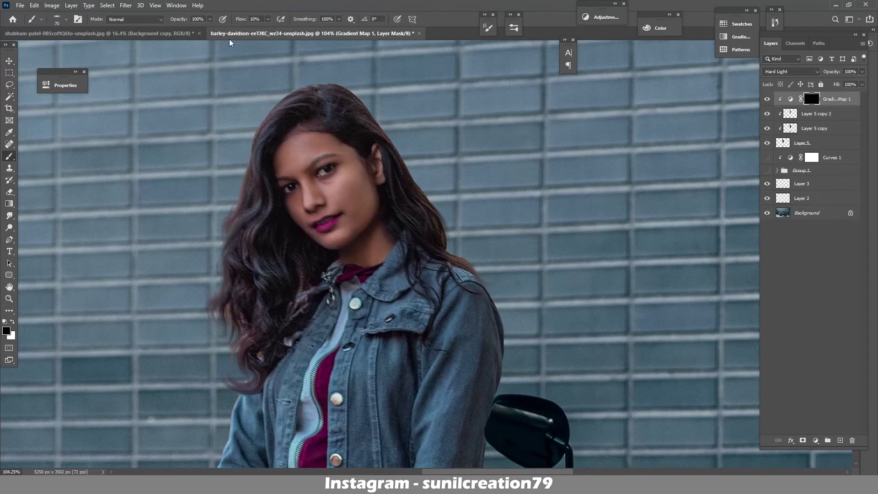
left_click(256, 20)
type("100")
key("Return")
key("x")
mouse_move(307, 168)
left_mouse_down()
mouse_move(304, 133)
mouse_move(355, 165)
left_mouse_up()
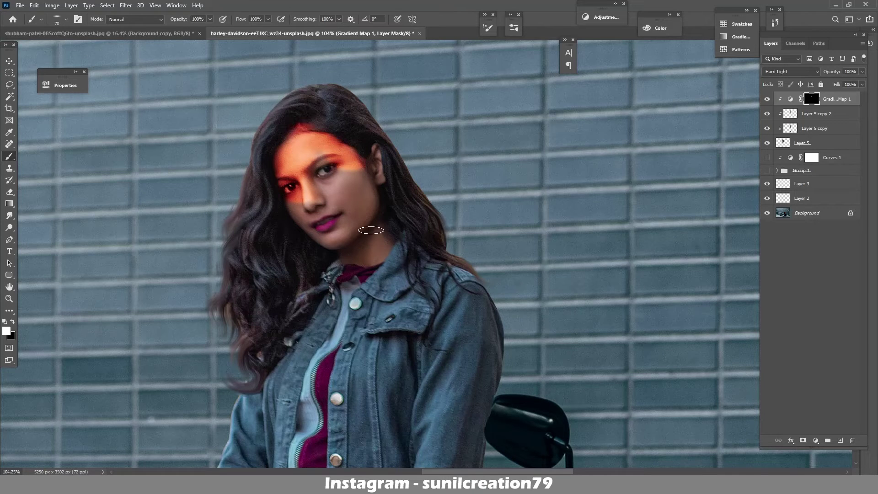
- Reveal the warm tint on the ear, jaw, cheek, chin and neck with a smaller brush
key("bracketleft")
key("bracketleft")
key("bracketleft")
left_click_drag(378, 163, 378, 195)
mouse_move(322, 222)
left_mouse_down()
mouse_move(316, 181)
mouse_move(357, 173)
mouse_move(338, 233)
mouse_move(322, 222)
left_mouse_up()
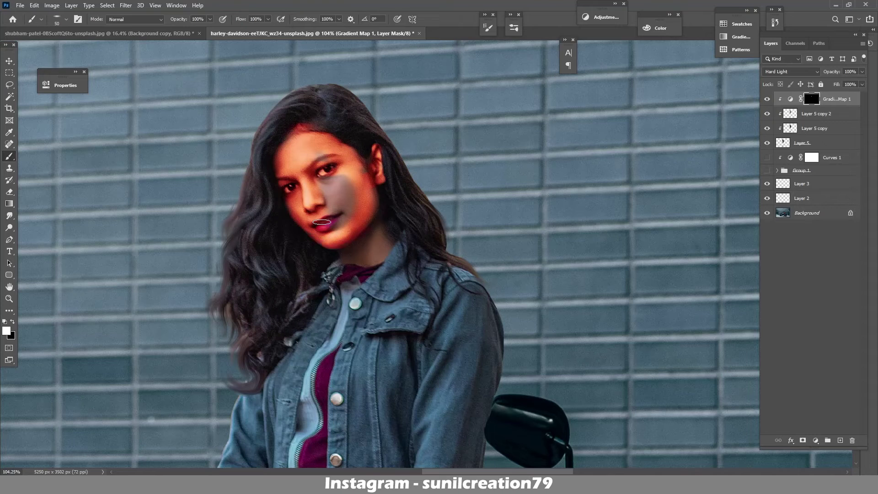
mouse_move(350, 164)
left_mouse_down()
mouse_move(341, 197)
mouse_move(350, 165)
left_mouse_up()
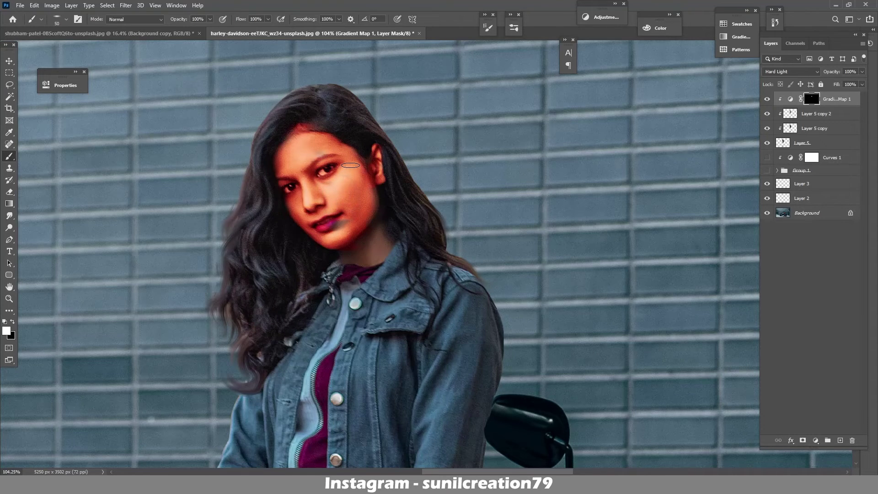
left_click_drag(347, 223, 350, 209)
key("bracketleft")
key("bracketleft")
key("bracketleft")
left_click_drag(384, 243, 343, 254)
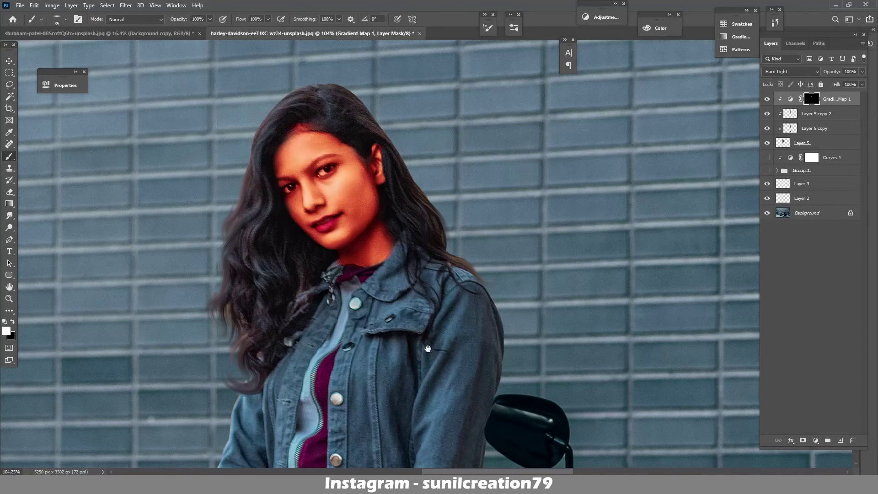
- Paint the warm tint along the forearm toward the elbow
scroll(368, 264, "down", 10)
key("bracketright")
key("bracketright")
key("bracketright")
mouse_move(314, 207)
left_mouse_down()
mouse_move(229, 192)
mouse_move(247, 182)
left_mouse_up()
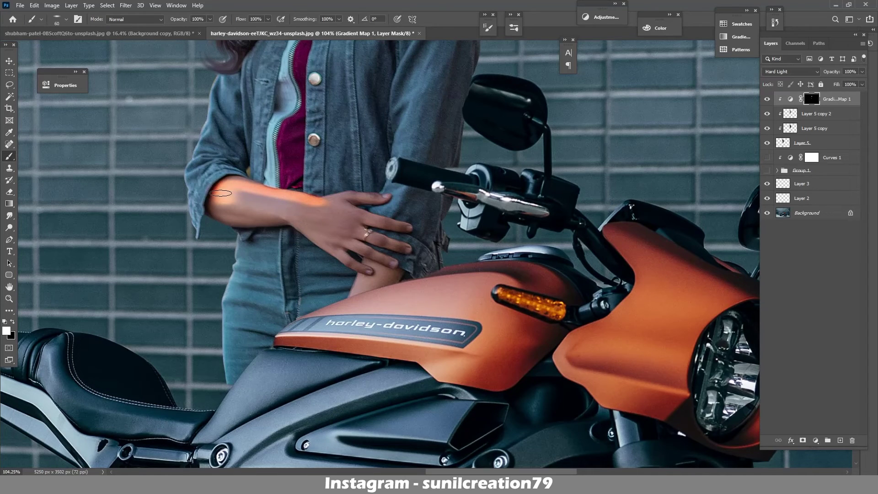
key("bracketleft")
mouse_move(277, 218)
left_mouse_down()
mouse_move(228, 219)
mouse_move(214, 197)
mouse_move(300, 209)
mouse_move(317, 230)
mouse_move(349, 243)
mouse_move(345, 250)
mouse_move(375, 284)
left_mouse_up()
- Reveal the warm tint on the lower and upper fingers and fingertips
key("bracketright")
key("bracketleft")
key("bracketleft")
key("bracketright")
key("bracketright")
key("bracketright")
key("bracketleft")
key("bracketleft")
key("bracketleft")
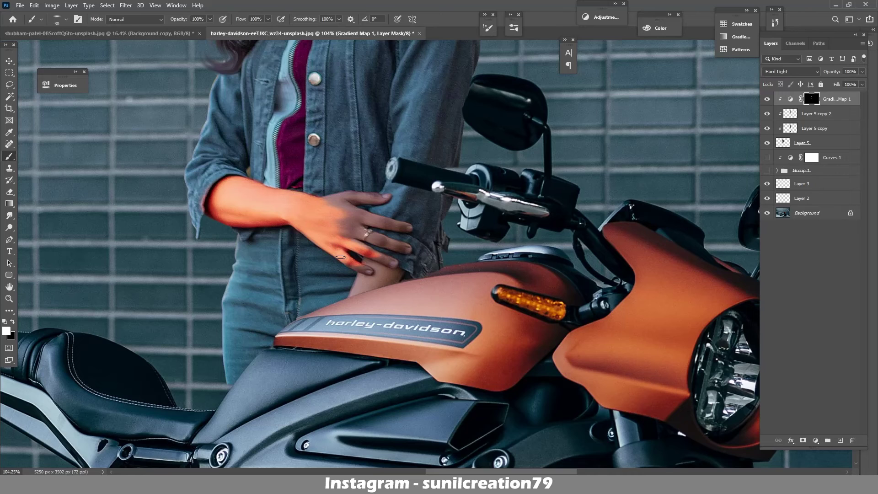
mouse_move(341, 257)
left_mouse_down()
mouse_move(382, 259)
mouse_move(362, 286)
mouse_move(384, 269)
left_mouse_up()
key("bracketright")
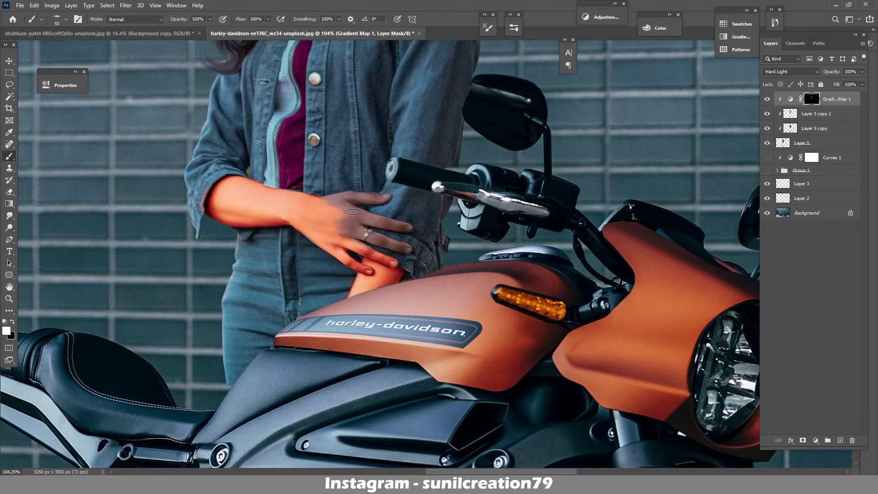
mouse_move(384, 196)
left_mouse_down()
mouse_move(329, 203)
mouse_move(355, 201)
mouse_move(388, 222)
mouse_move(357, 215)
mouse_move(408, 229)
mouse_move(337, 214)
mouse_move(327, 221)
mouse_move(353, 216)
mouse_move(357, 232)
mouse_move(392, 241)
mouse_move(333, 230)
mouse_move(361, 228)
left_mouse_up()
- Shrink the brush to a small tip and toggle between black and white paint
key("bracketleft")
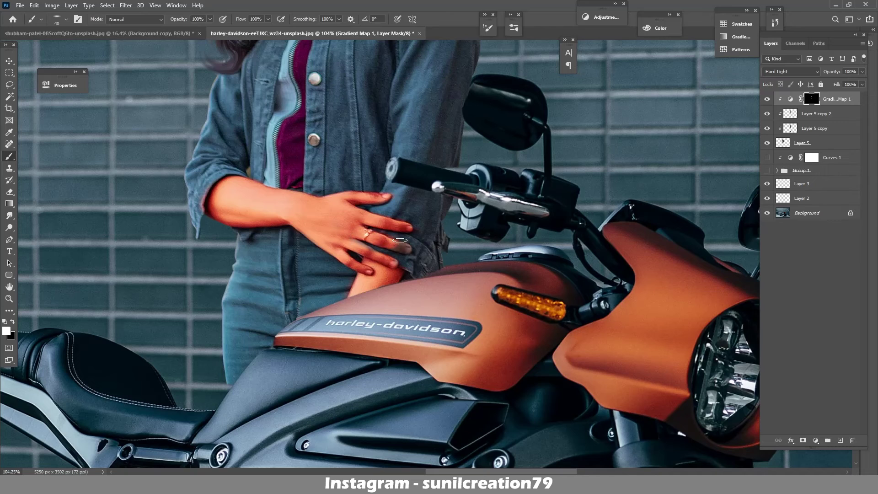
key("x")
key("bracketleft")
key("bracketleft")
key("x")
key("x")
scroll(425, 300, "down", 1)
scroll(425, 300, "down", 4)
- Lower Gradient Map 1's opacity to 30%
scroll(424, 300, "up", 3)
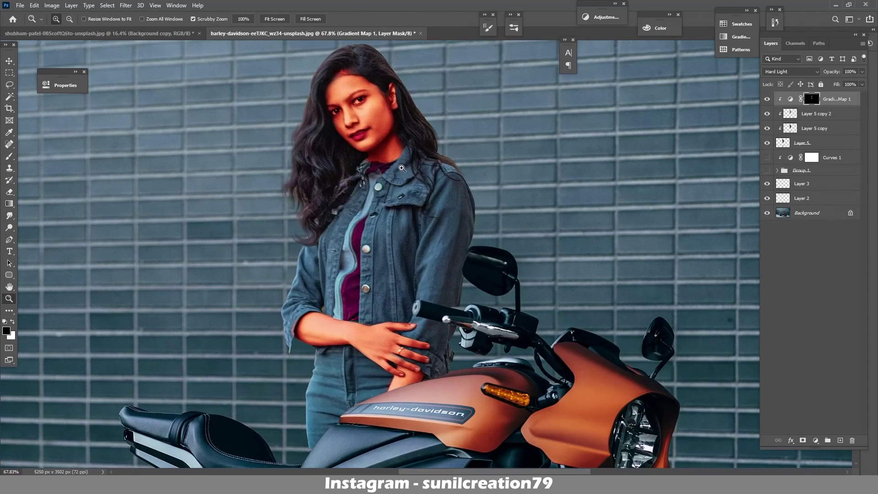
left_click_drag(833, 73, 830, 74)
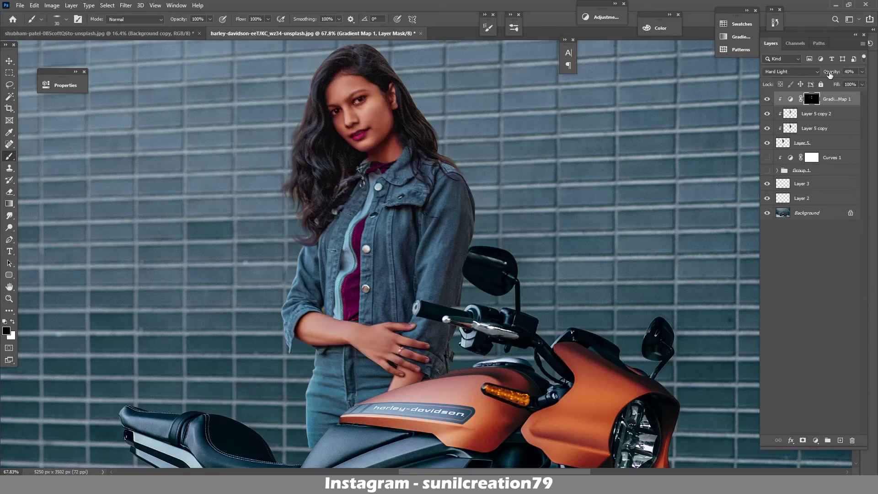
left_click_drag(830, 75, 826, 74)
- Darken the gradient's left stop to a deep brown
double_click(789, 100)
left_click(147, 106)
double_click(85, 259)
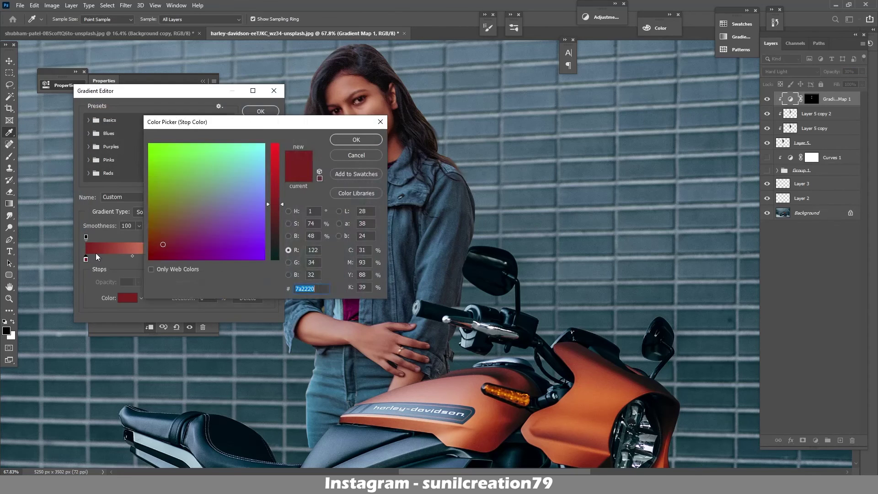
left_click_drag(389, 117, 572, 110)
left_click_drag(594, 177, 589, 206)
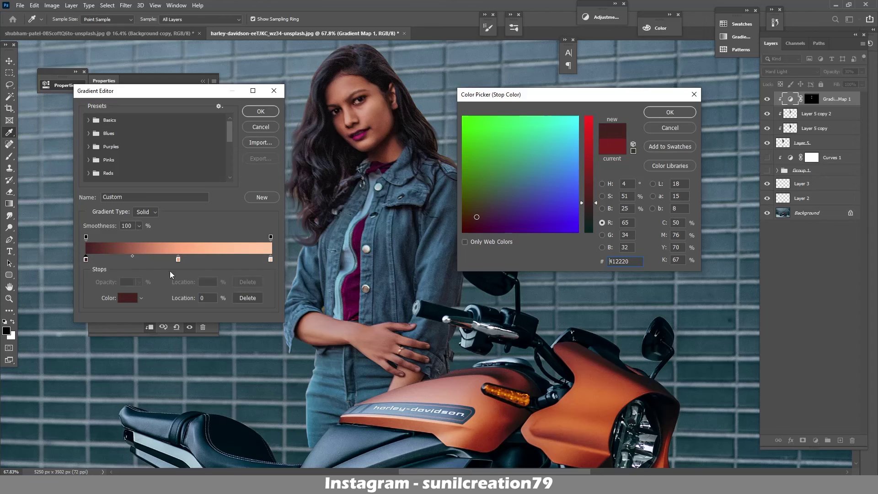
key("Return")
- Set the middle stop to peach fdb291 and the right stop to light peach, then accept the gradient
double_click(178, 260)
left_click_drag(519, 160, 523, 151)
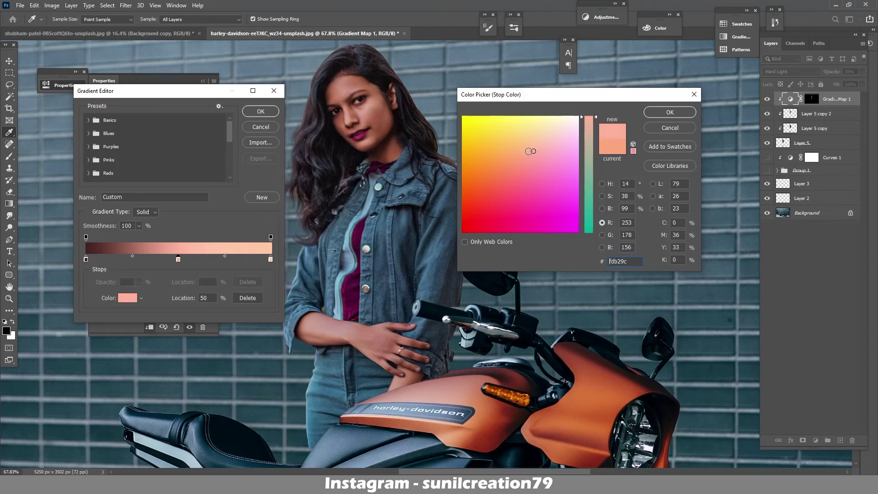
left_click(661, 114)
double_click(271, 259)
left_click(526, 145)
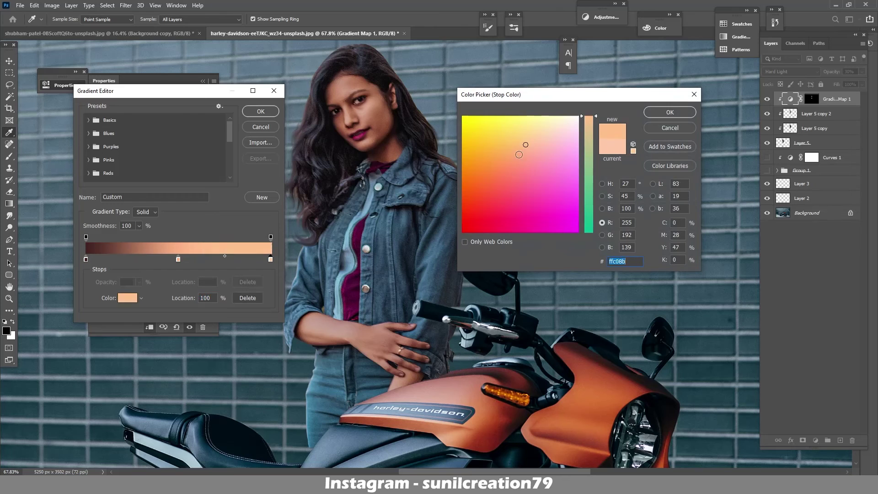
left_click_drag(519, 155, 527, 142)
left_click(670, 112)
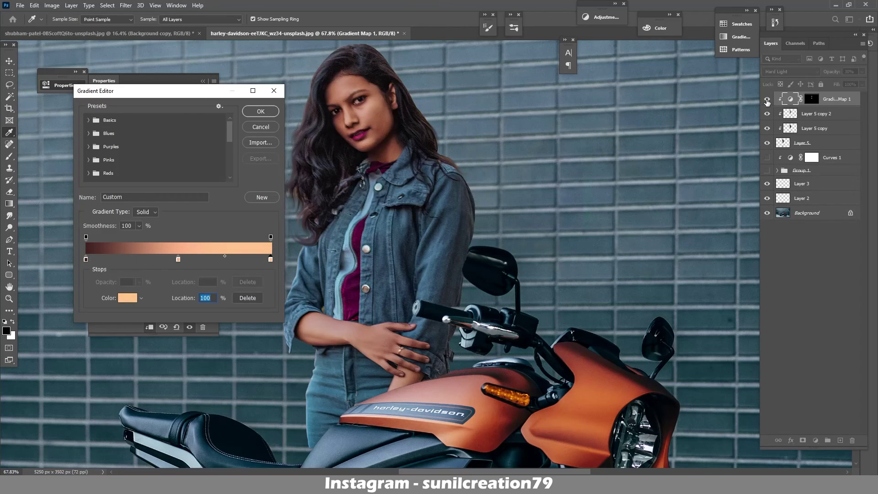
key("Return")
key("b")
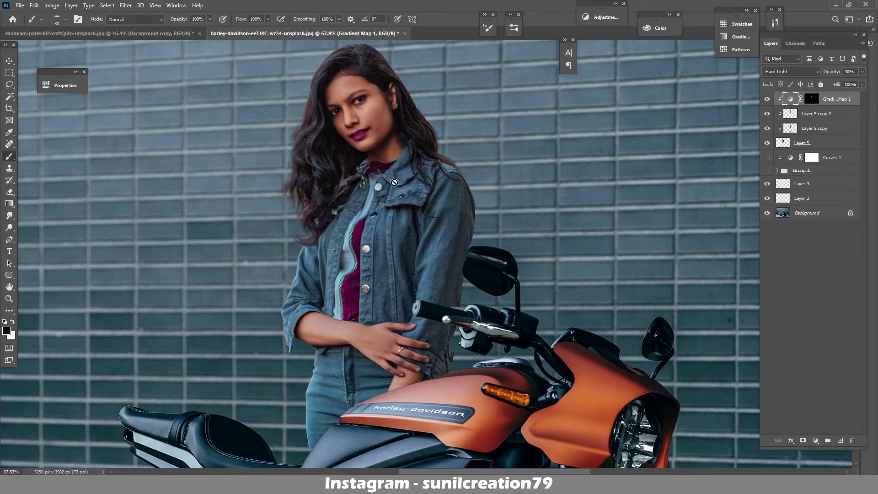
scroll(394, 183, "down", 5)
scroll(458, 197, "up", 2)
- Stamp a merged copy into a new top layer and open the Camera Raw Filter
key("ctrl+shift+alt+n")
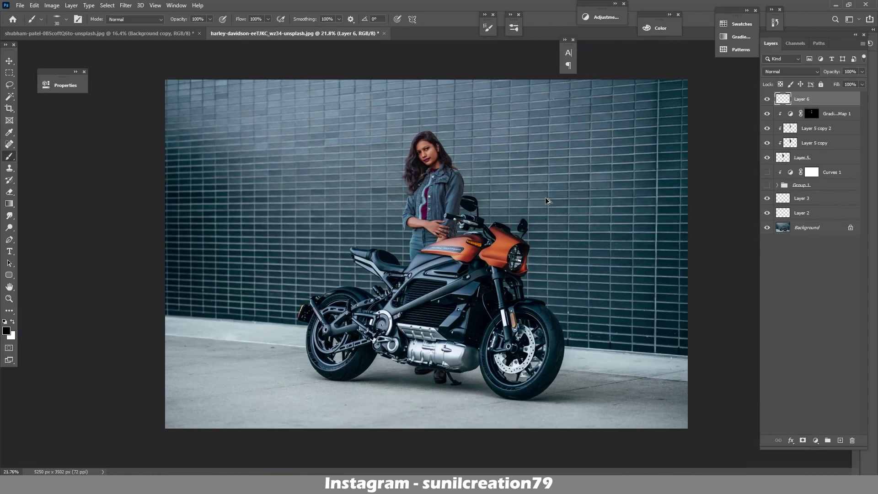
key("ctrl+shift+alt+e")
left_click(126, 5)
left_click(151, 68)
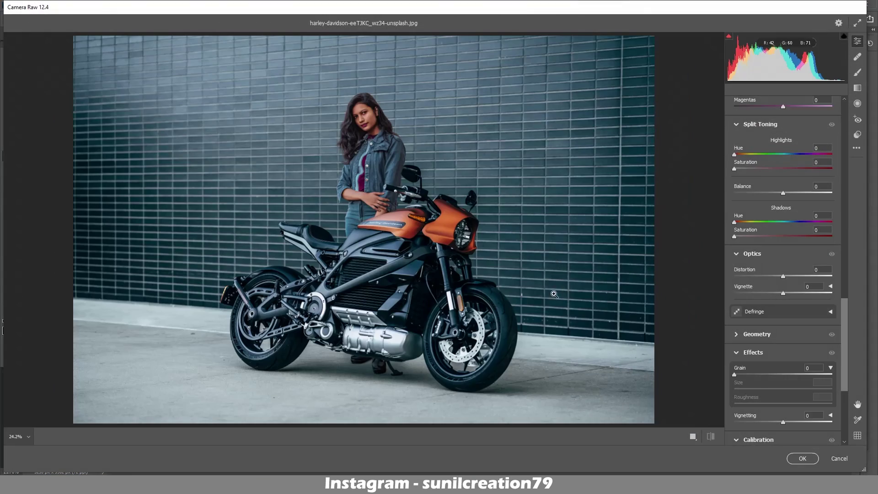
- Adjust Basic sliders: Exposure +0.30, Contrast -20, Shadows +24, Blacks -10
scroll(783, 229, "up", 3)
scroll(782, 229, "up", 10)
left_click_drag(784, 176, 778, 175)
mouse_move(783, 214)
left_mouse_down()
mouse_move(756, 229)
mouse_move(781, 230)
mouse_move(773, 228)
mouse_move(798, 256)
mouse_move(778, 283)
left_mouse_up()
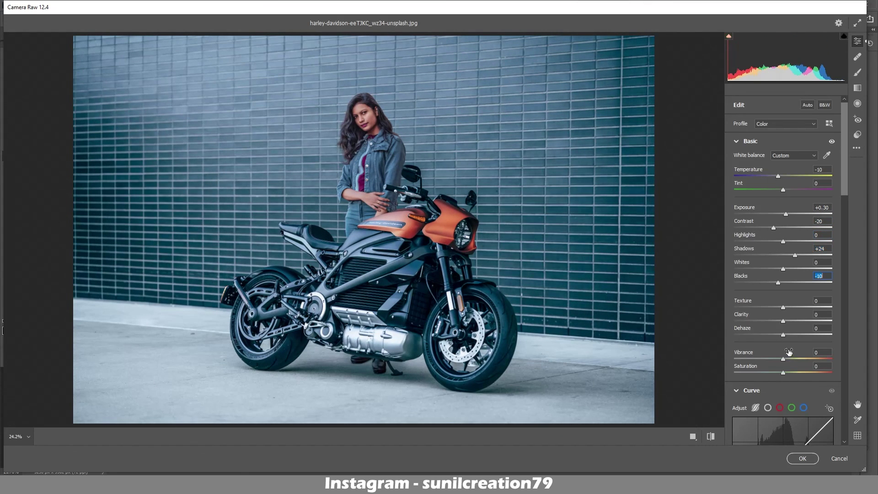
left_click_drag(845, 199, 846, 327)
- Slightly desaturate oranges in the Color Mixer and adjust the luminance and lower panel sliders
left_click(764, 227)
left_click_drag(783, 265, 798, 265)
left_click(796, 228)
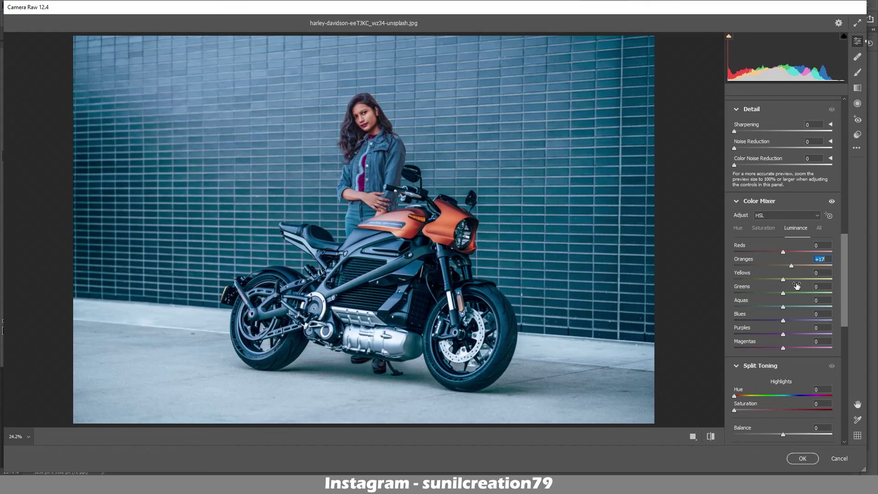
left_click_drag(845, 317, 846, 427)
left_click_drag(783, 436, 779, 421)
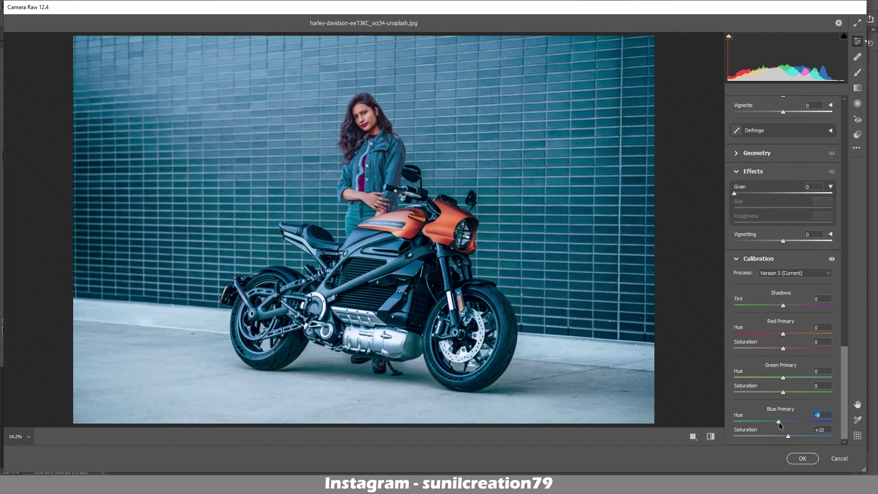